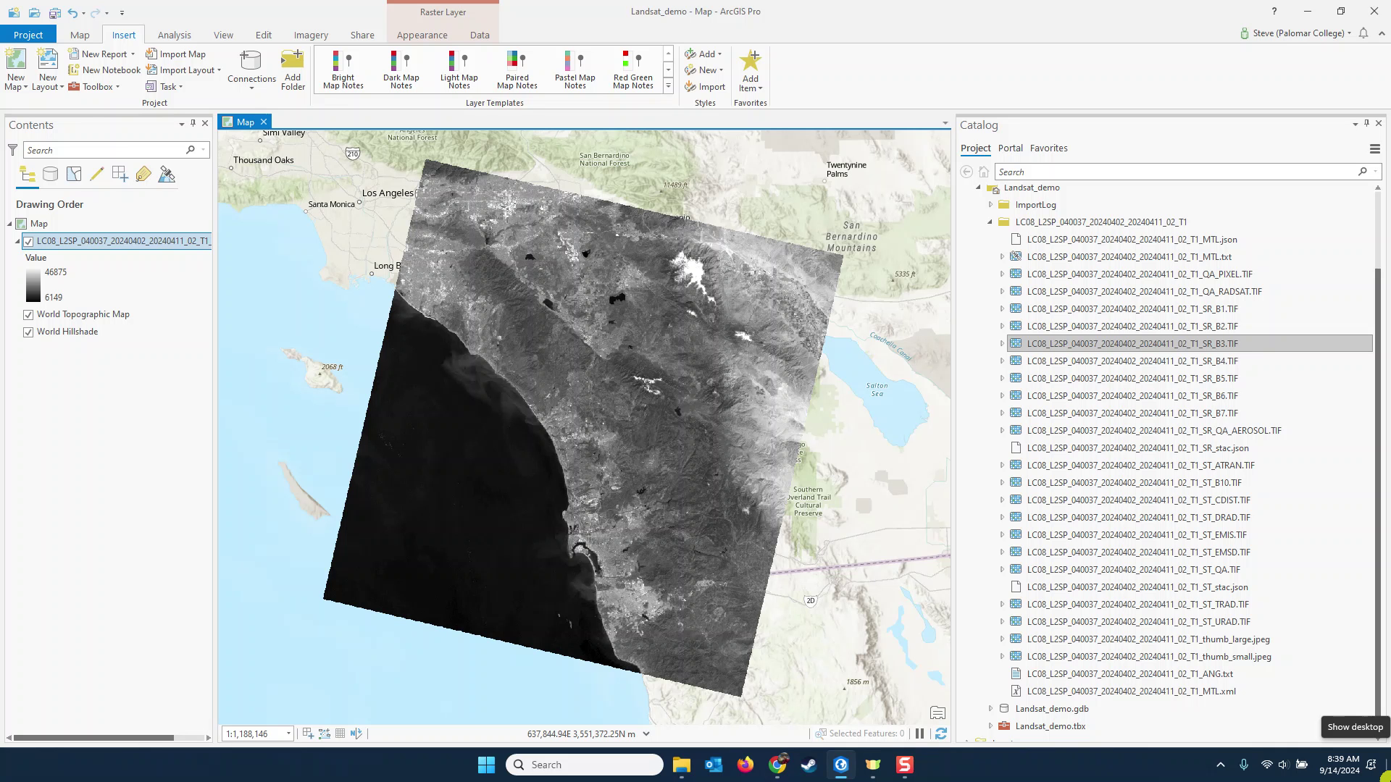
Step: Remove the LC08 Landsat raster from the map and select SR_B4.TIF in Catalog
right_click(120, 240)
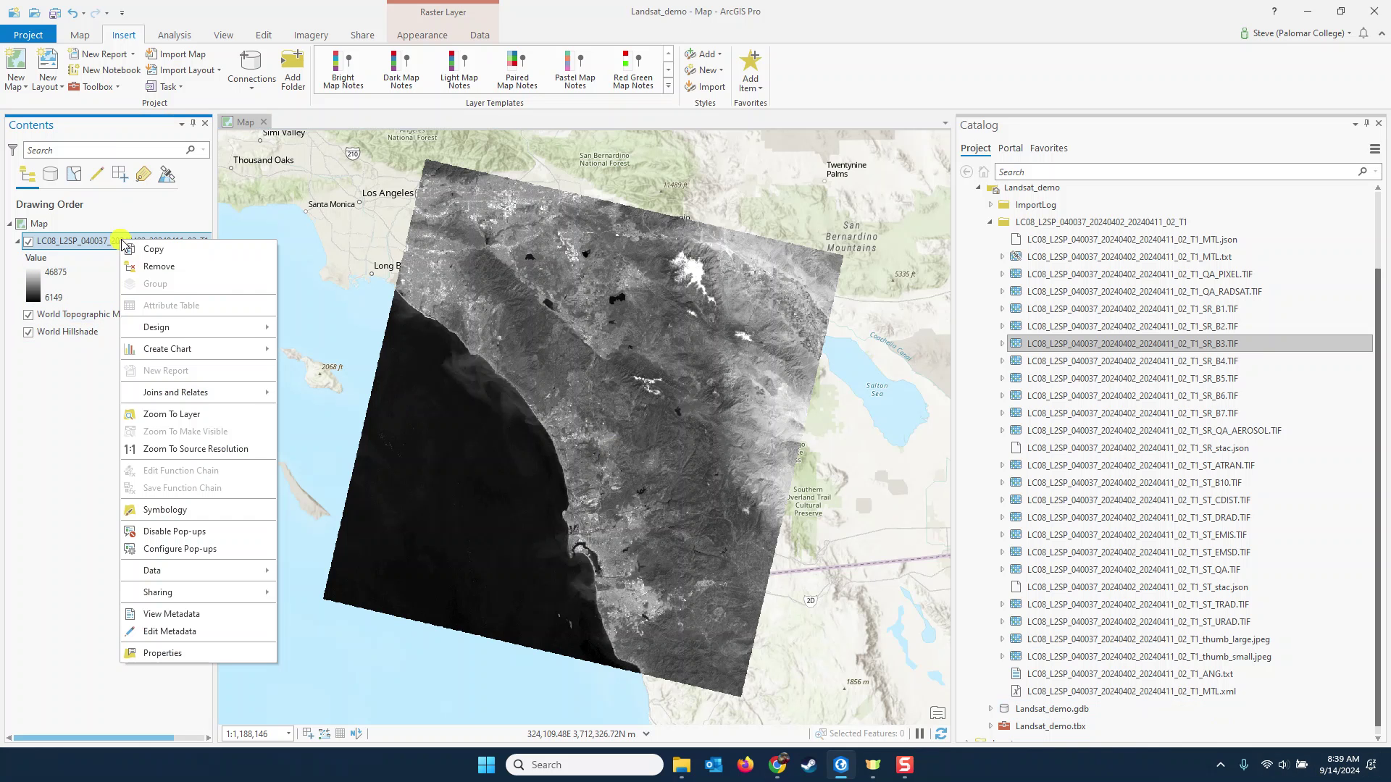
click(159, 266)
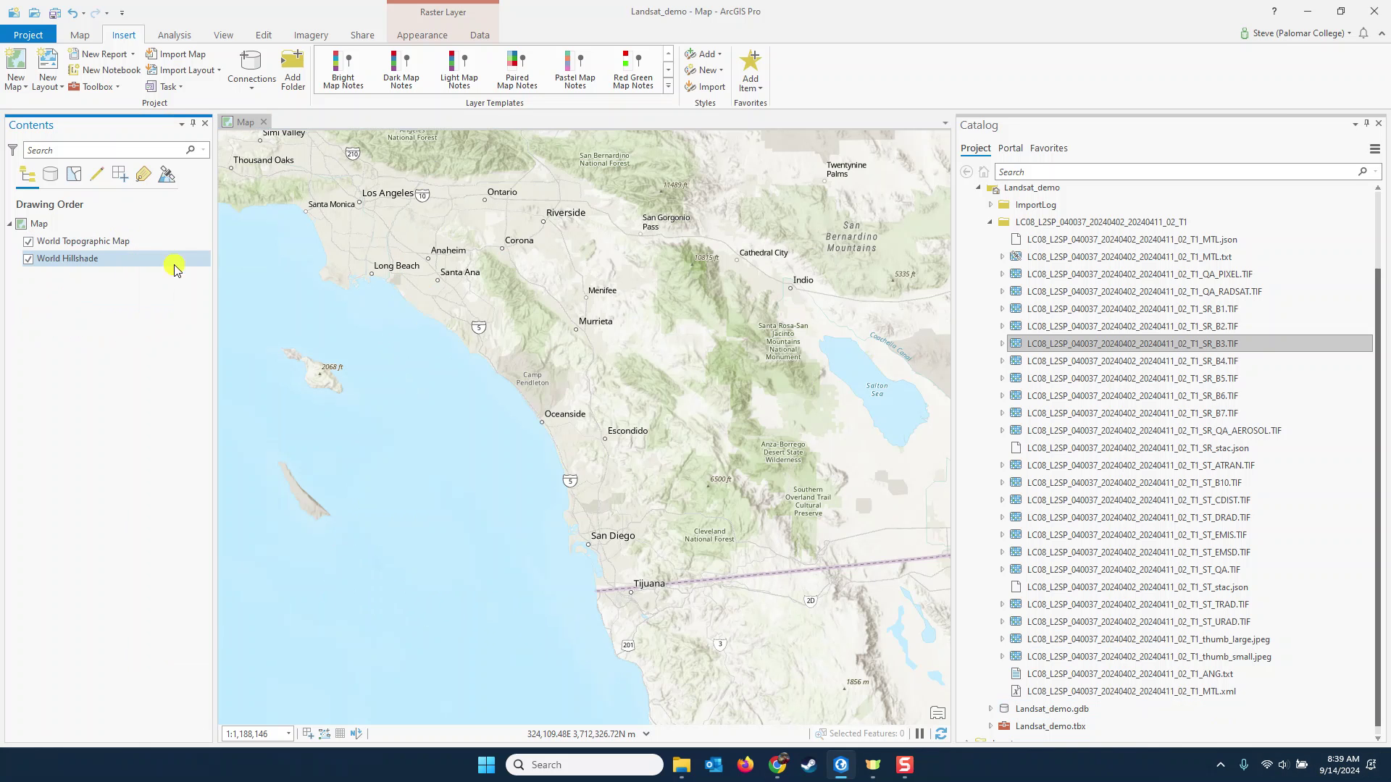
click(1220, 362)
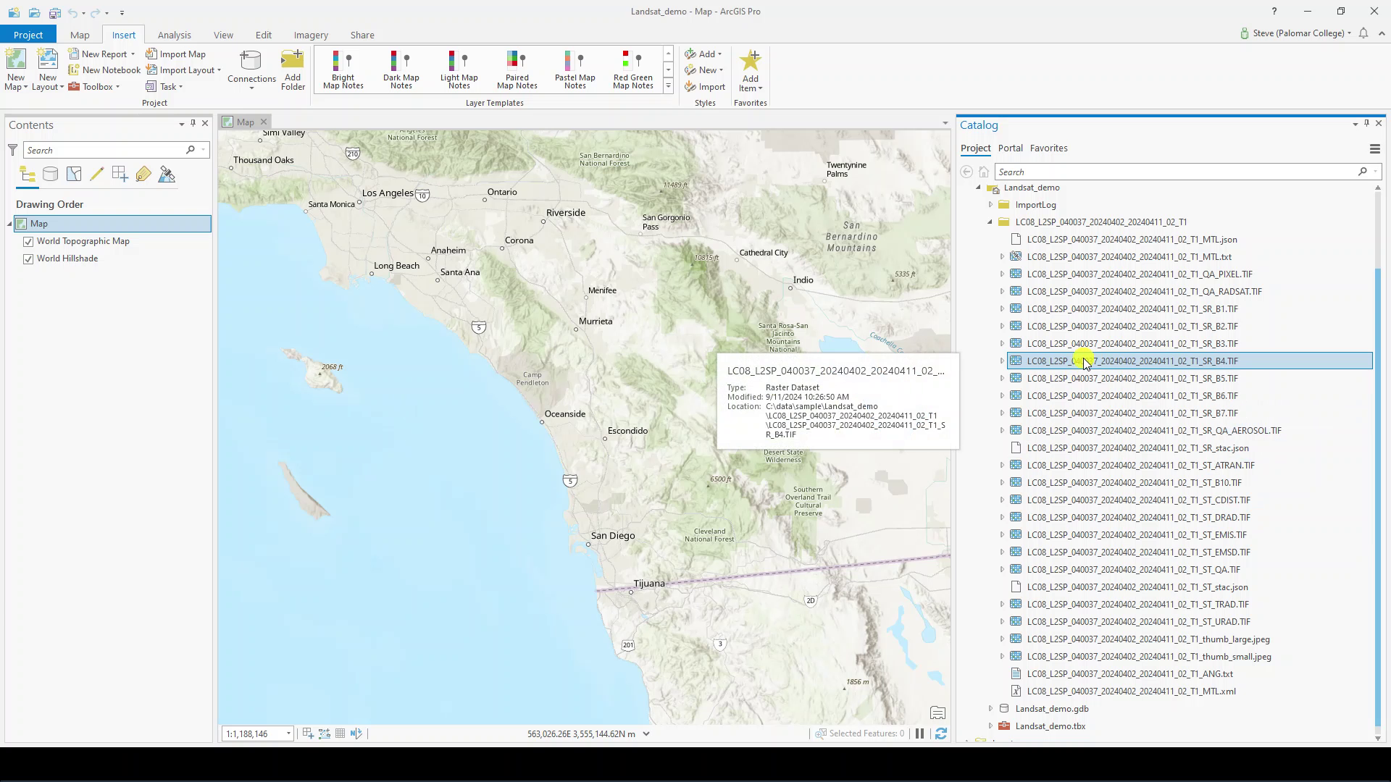
Step: Find the Composite Bands tool in the Geoprocessing search and open it
click(171, 35)
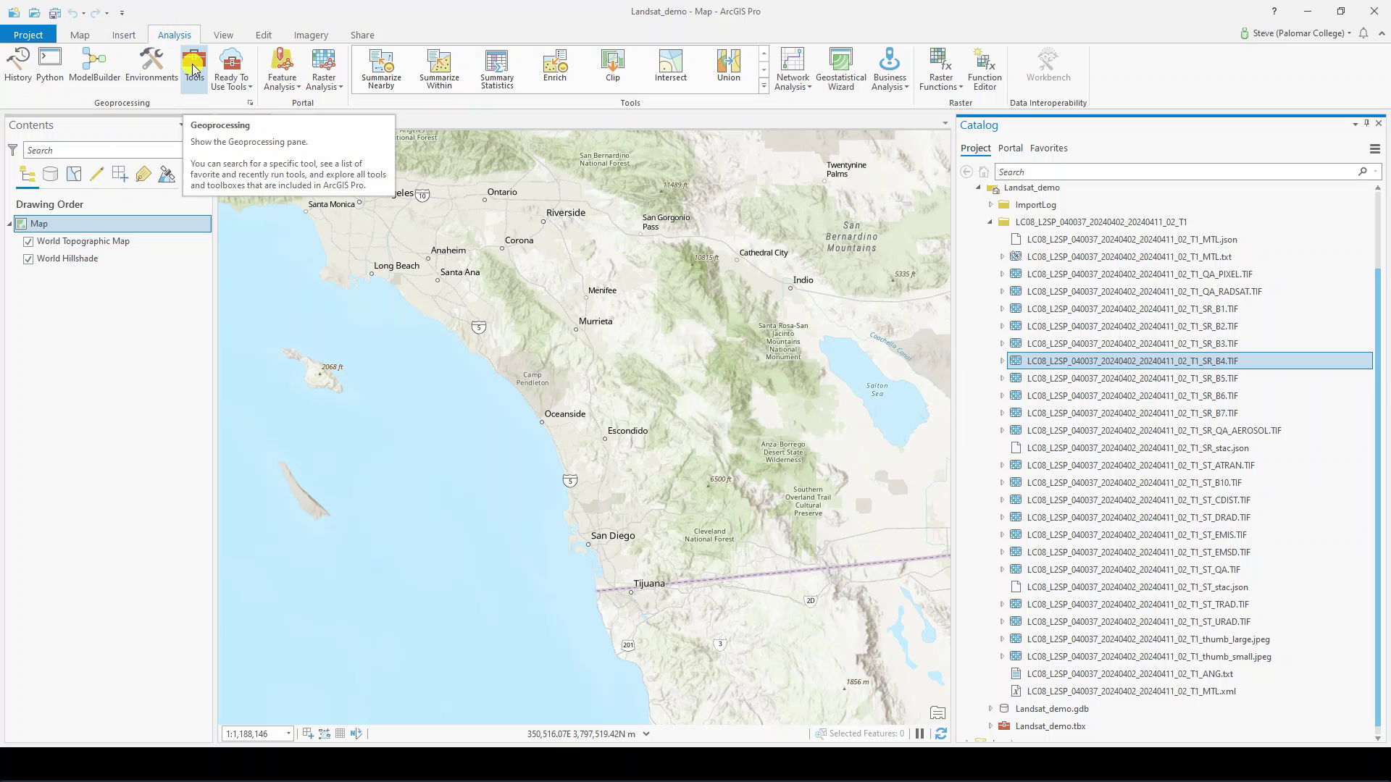
click(194, 68)
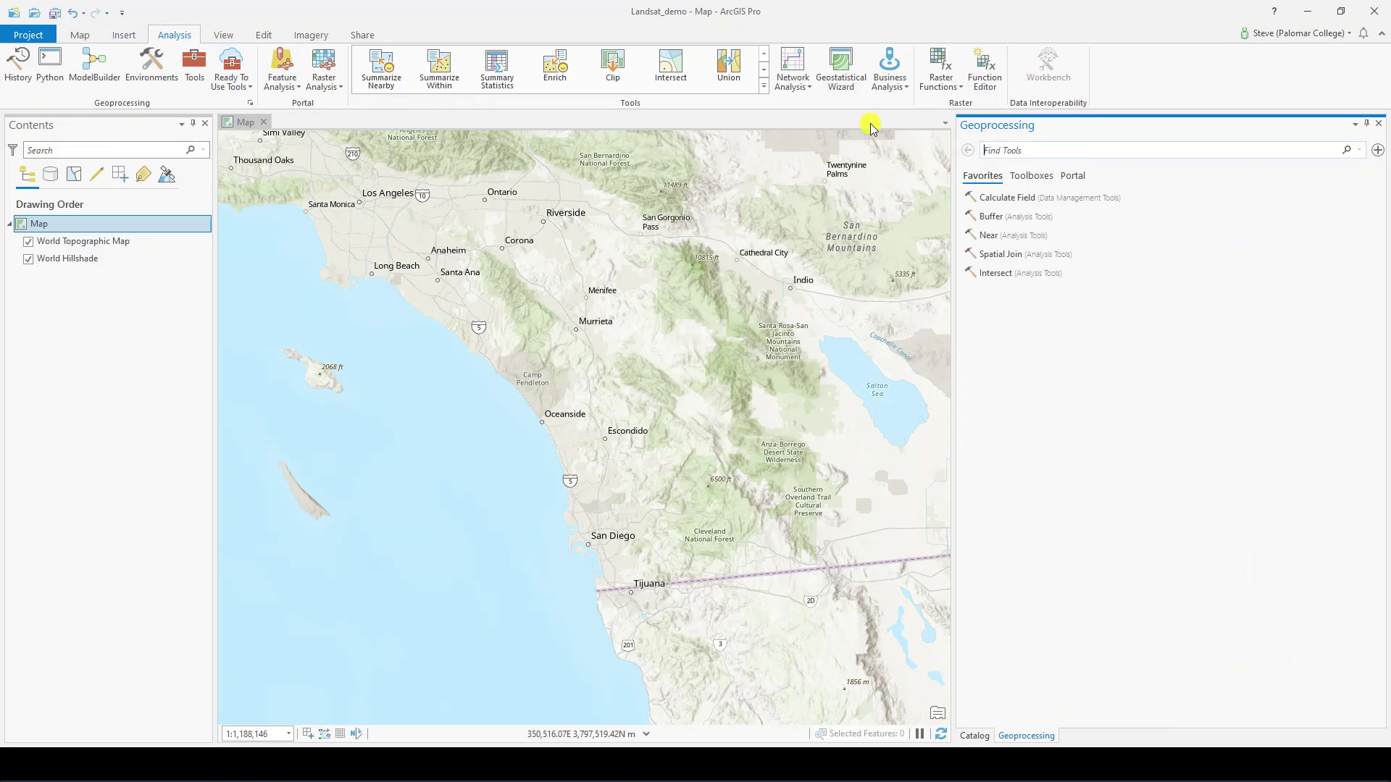
click(1079, 149)
text(compo)
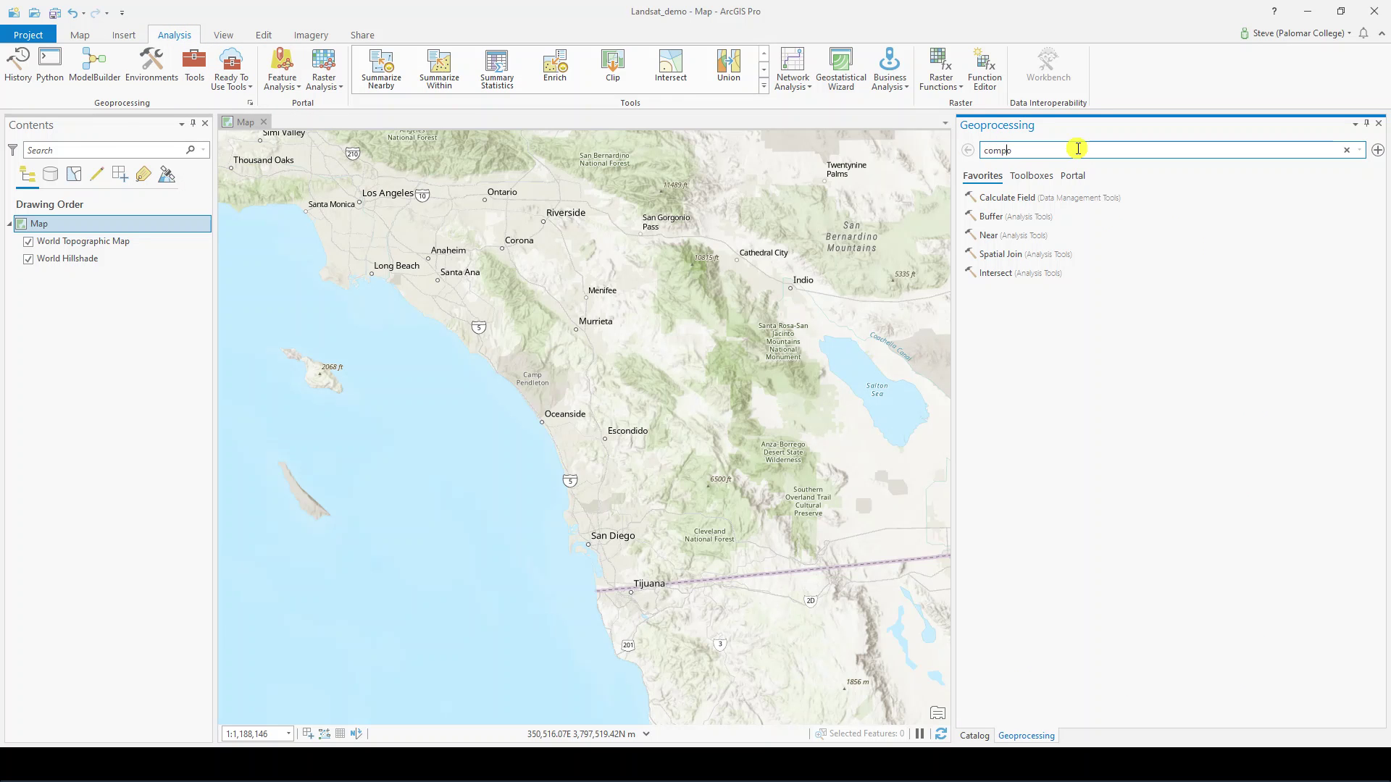
text(site bands)
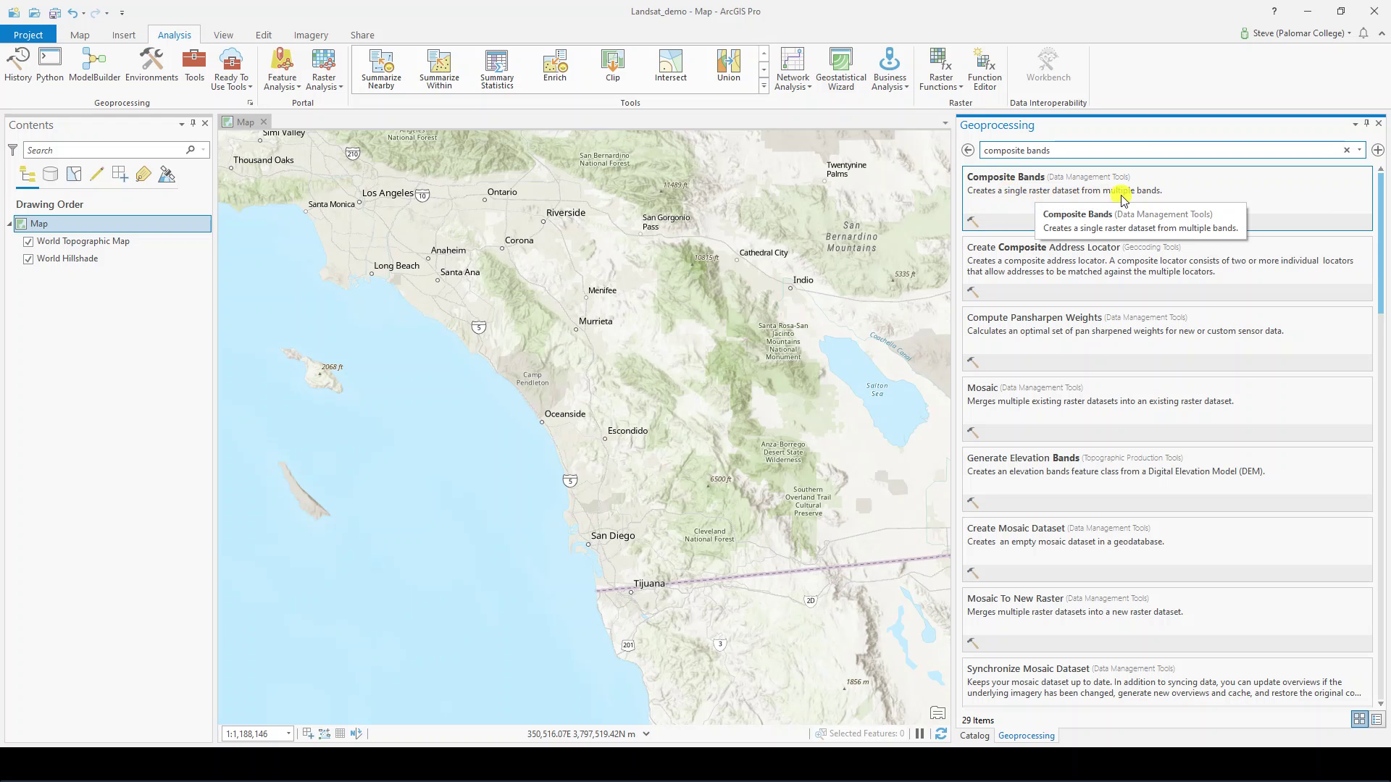
click(1023, 206)
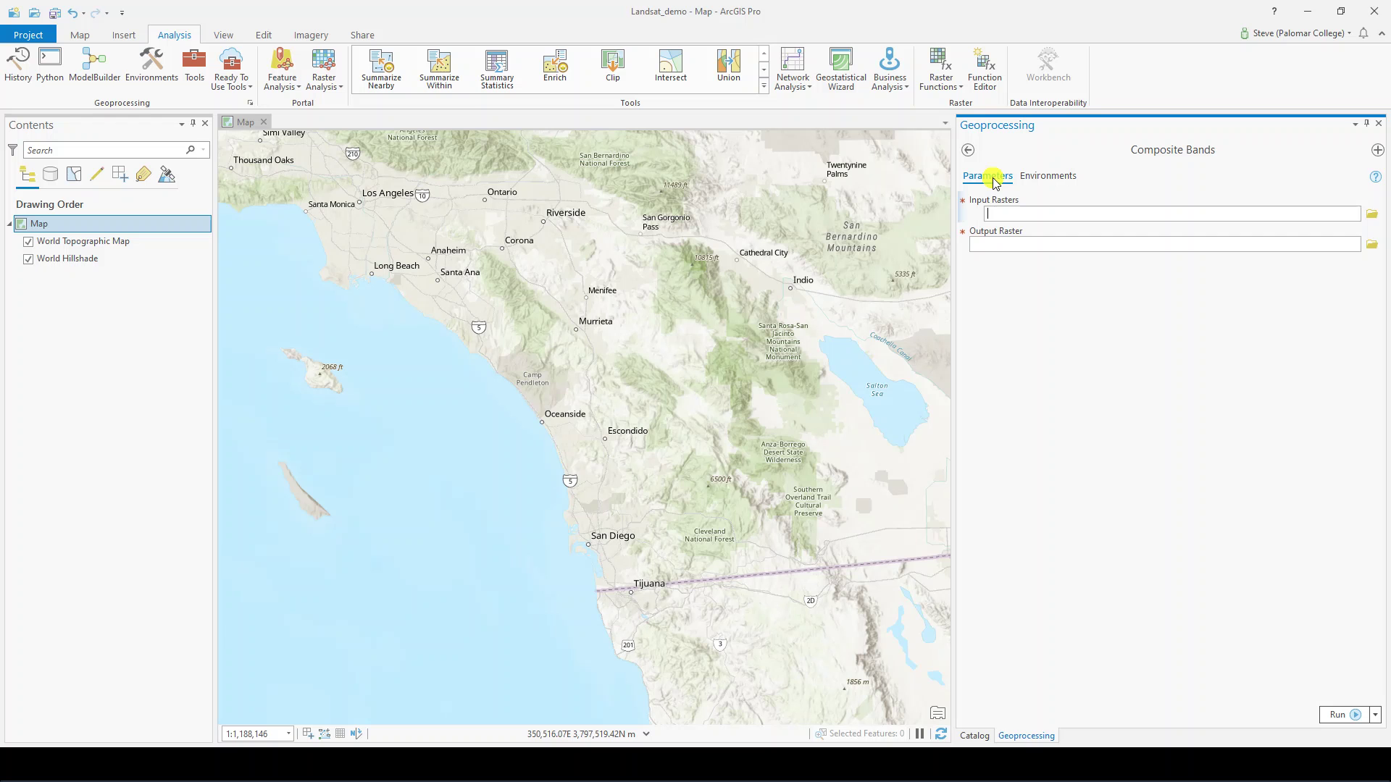
Step: Open the file browser for the Composite Bands Input Rasters
click(1085, 215)
click(1373, 214)
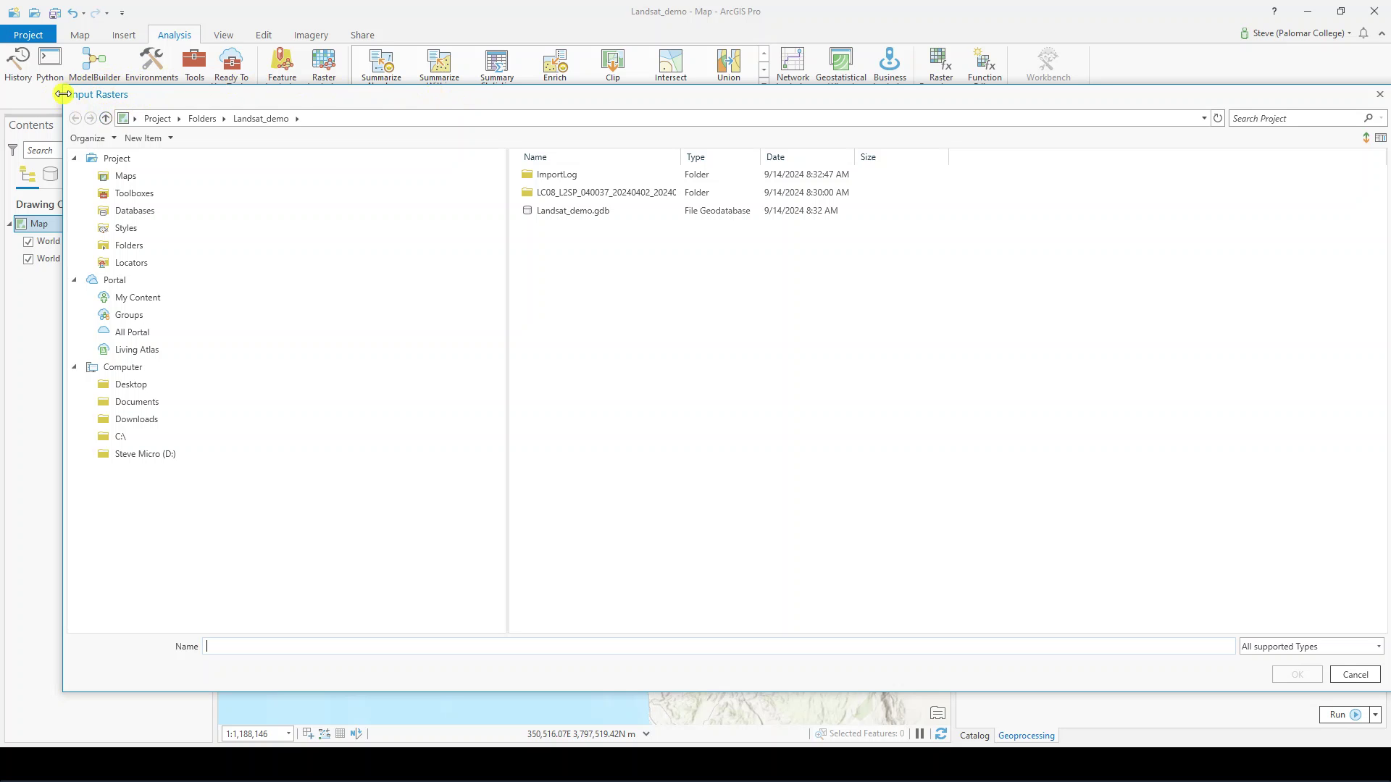
Step: Open the LC08_L2SP scene folder and widen the Name column to show full file names
click(617, 193)
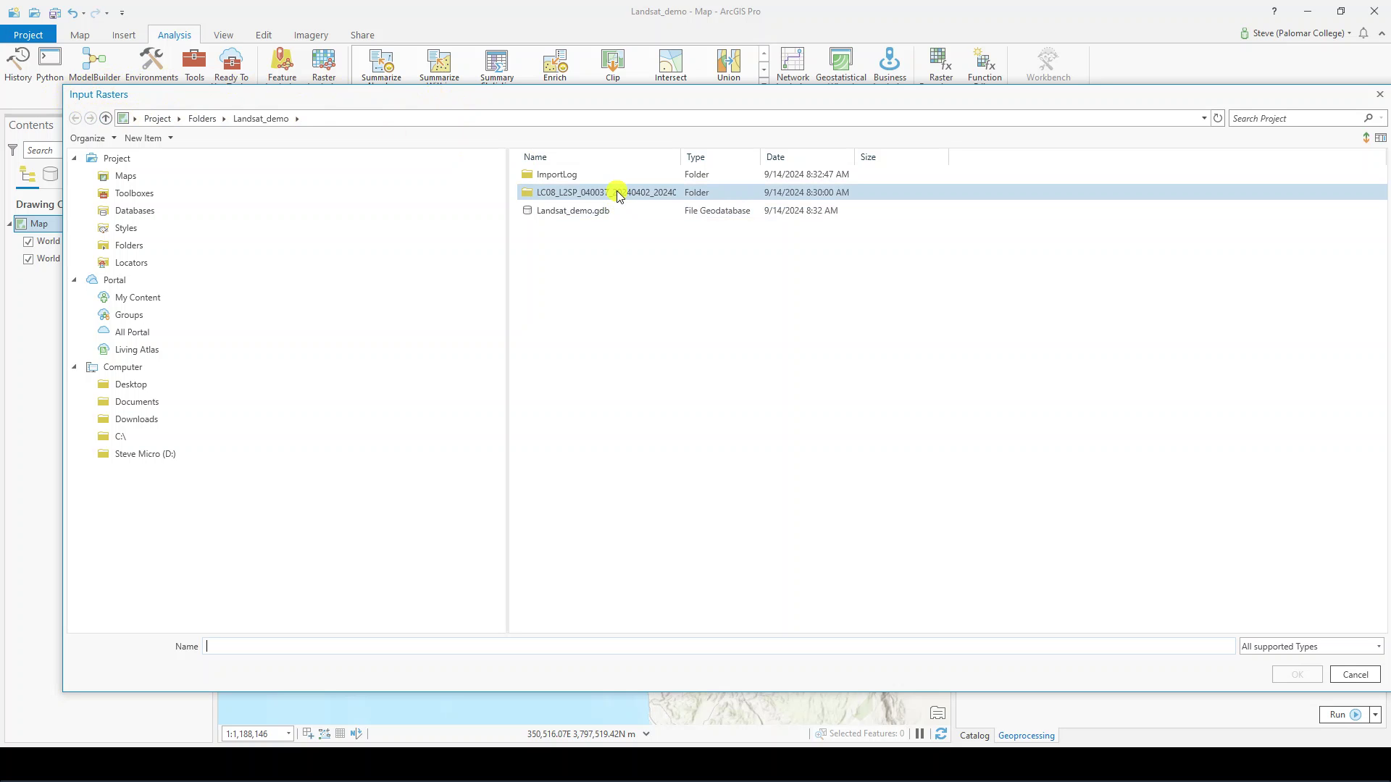
double_click(616, 192)
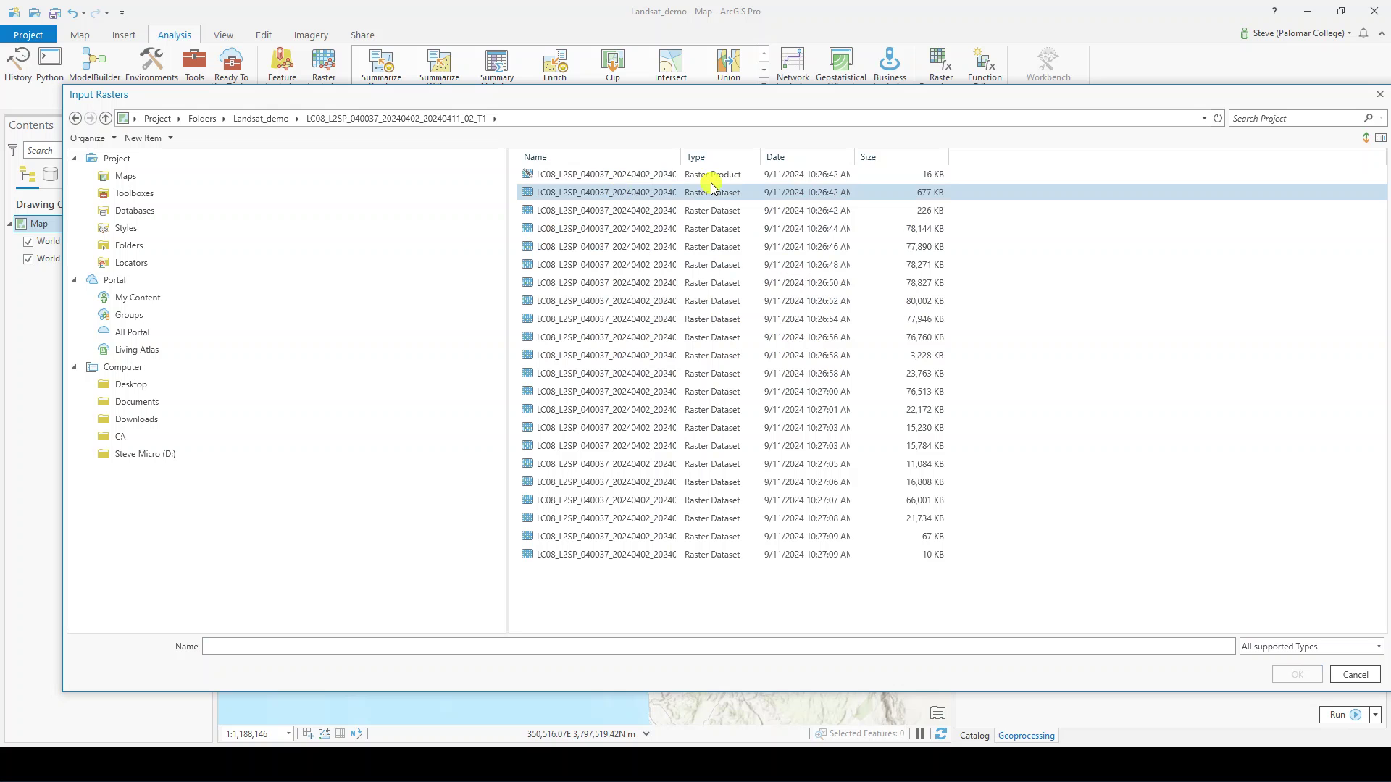
mouse_move(681, 157)
mouse_down()
mouse_move(894, 157)
mouse_move(880, 159)
mouse_up()
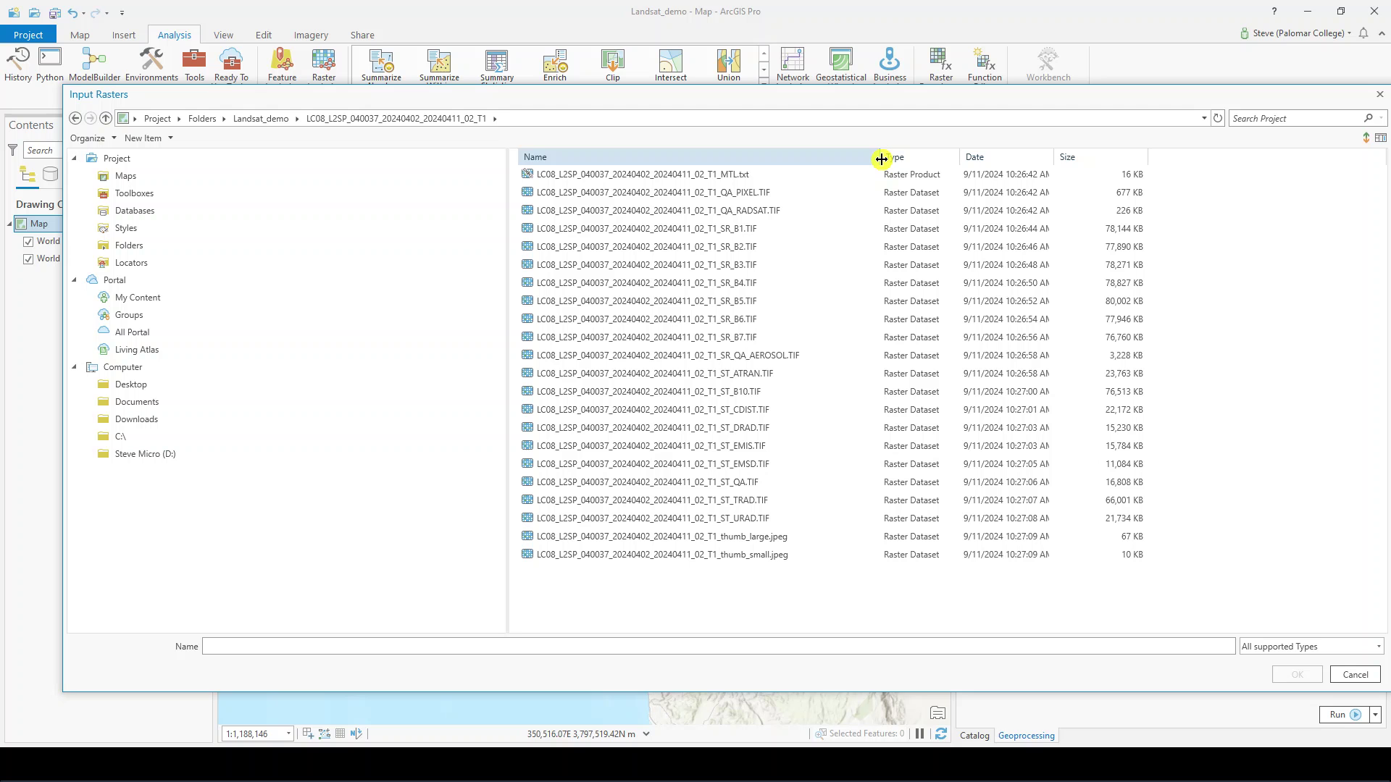
Step: Choose bands SR_B1 through SR_B7 as the Composite Bands input rasters
click(746, 228)
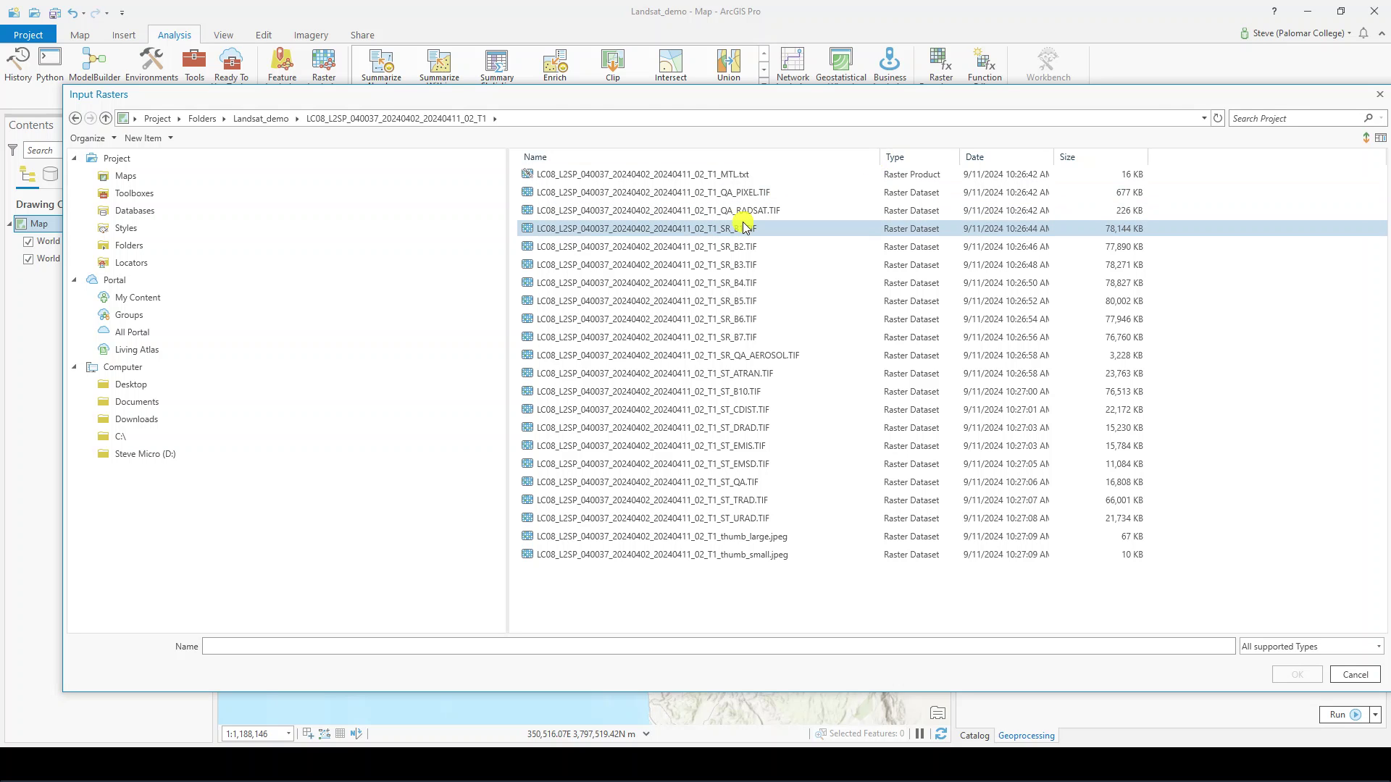
click(657, 230)
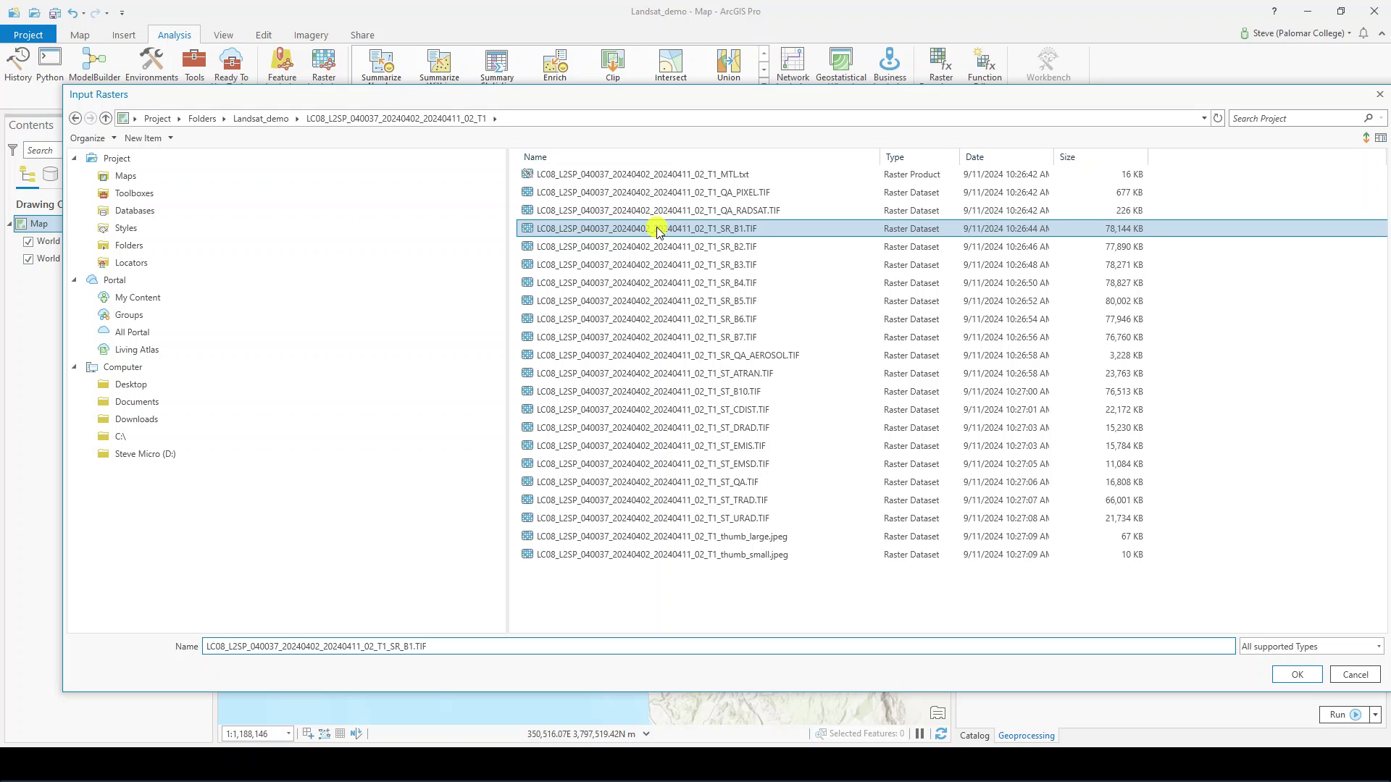
shift+click(691, 340)
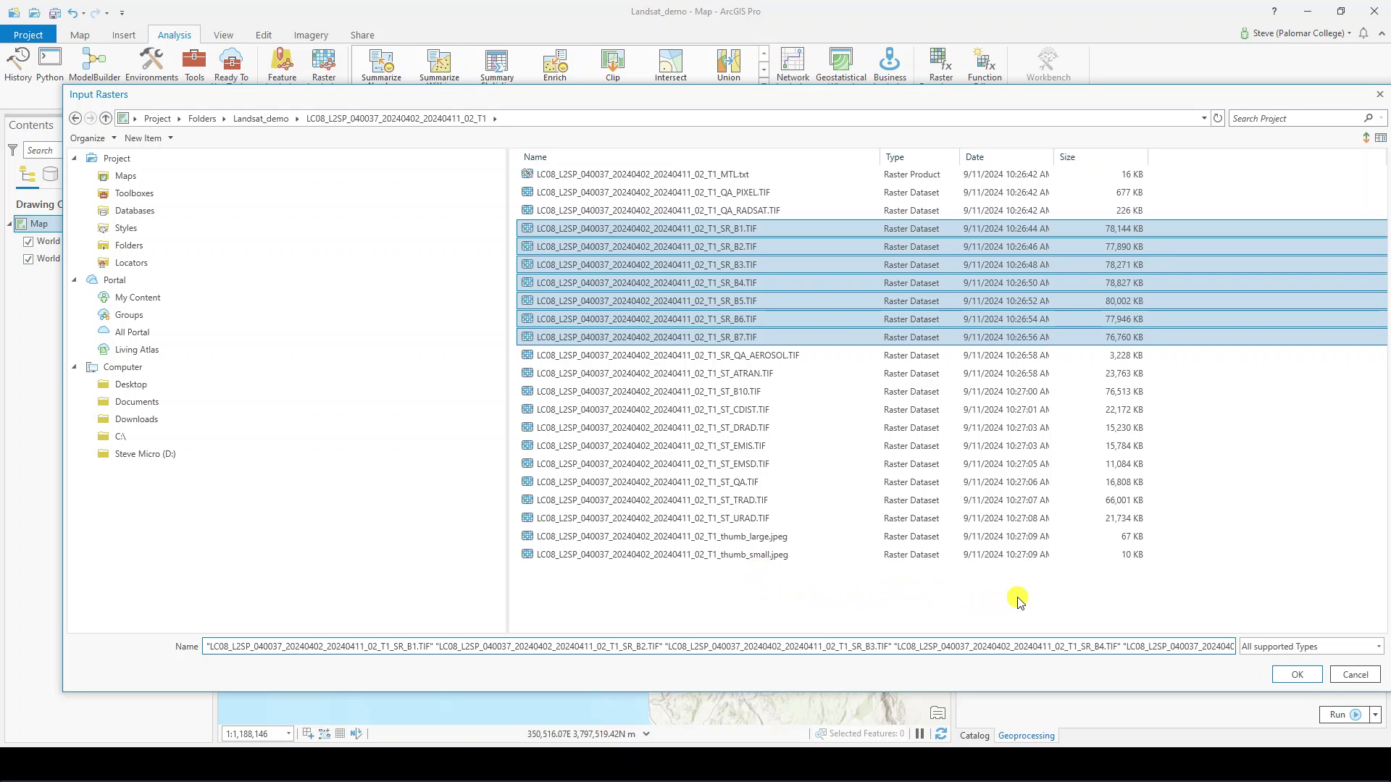
click(1293, 675)
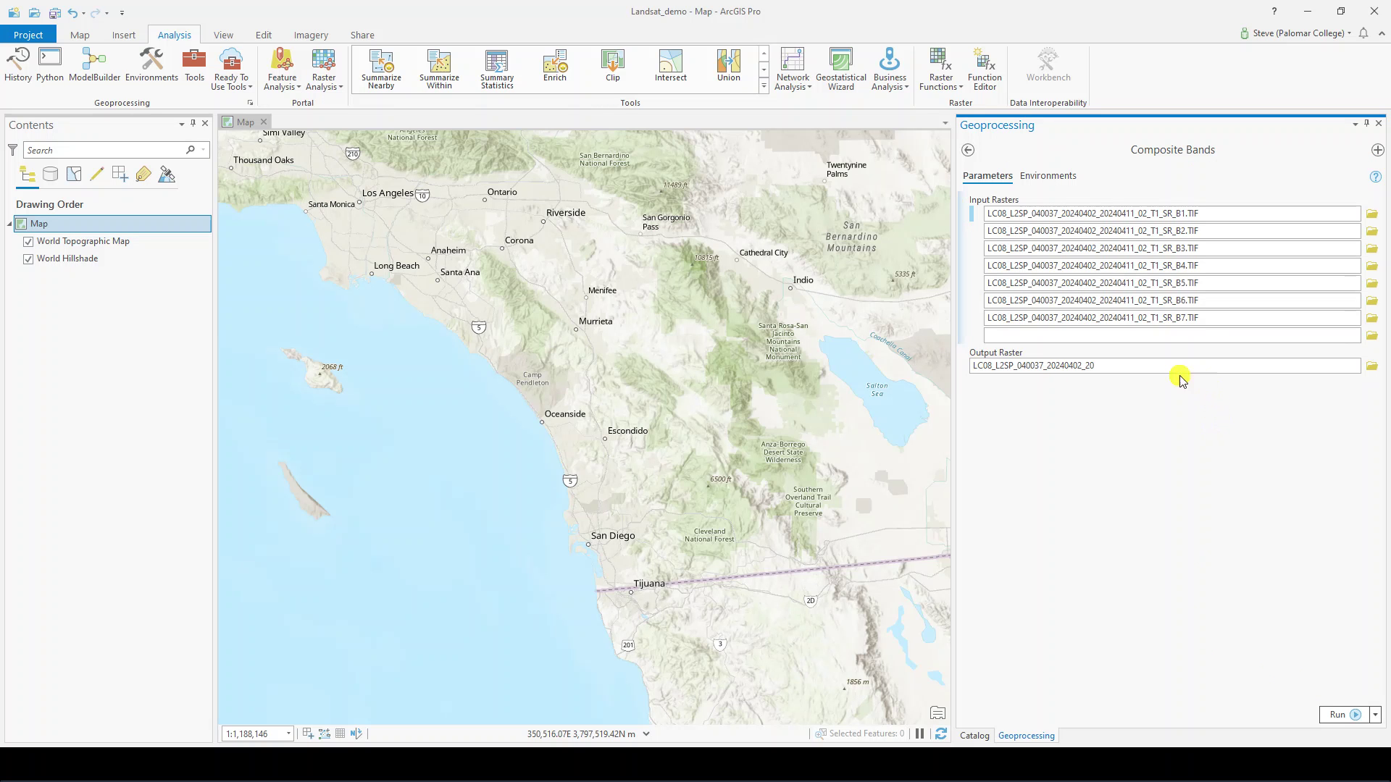
Step: Select the end of the output raster name so it can be replaced with 'composite'
click(1135, 366)
mouse_move(1296, 365)
mouse_down()
mouse_move(1175, 365)
mouse_move(1291, 366)
mouse_up()
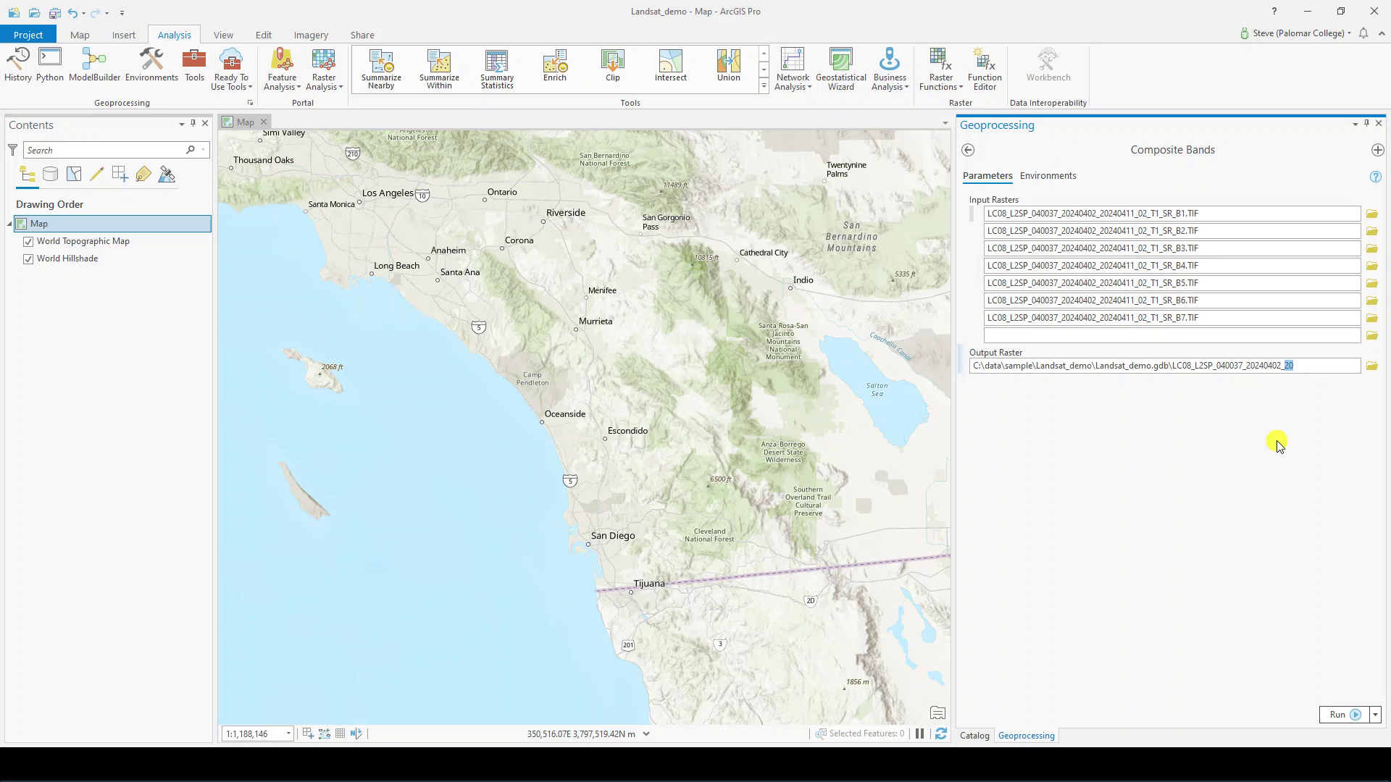
text(ca)
text(mposite)
Step: Run Composite Bands to merge bands B1–B7 into one composite raster
click(1338, 718)
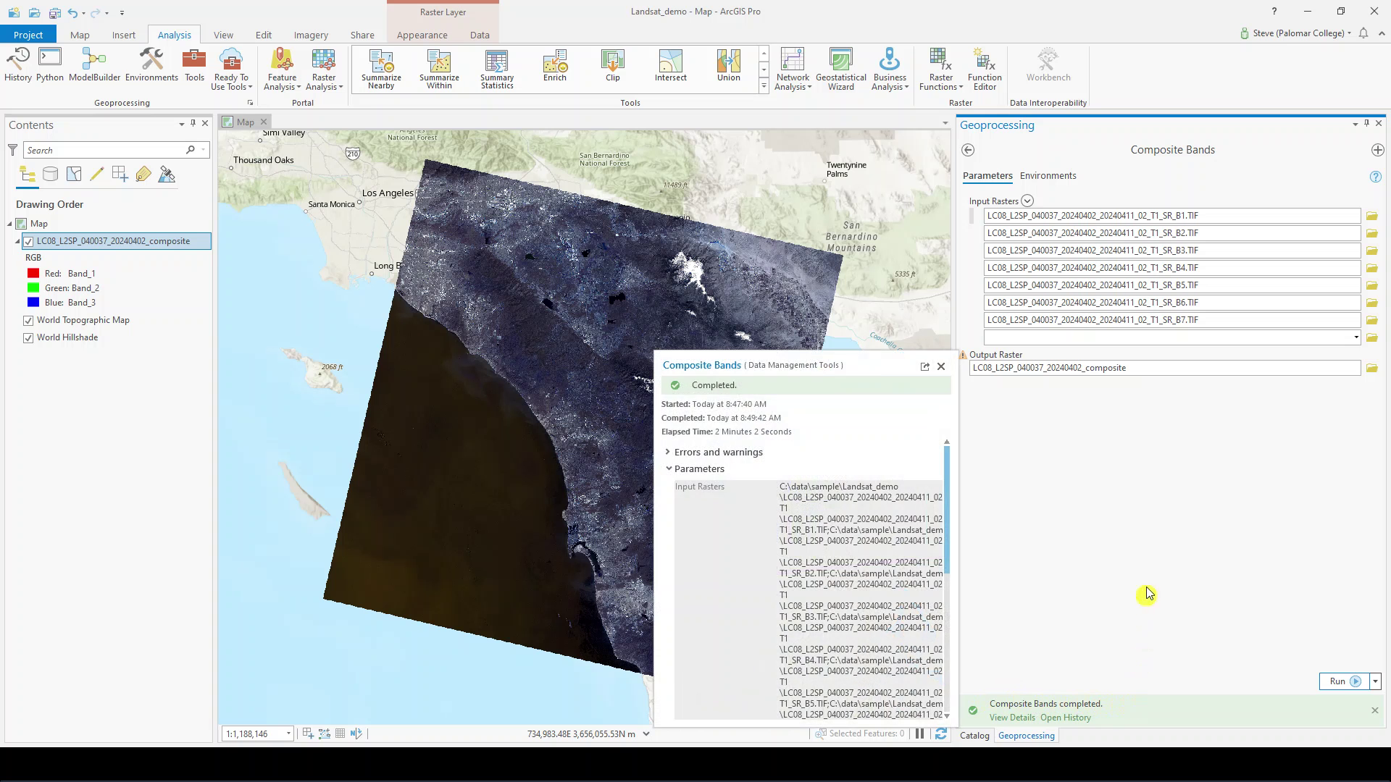
Step: Close the Geoprocessing and Catalog panes so the map fills the width
click(1379, 125)
click(1378, 126)
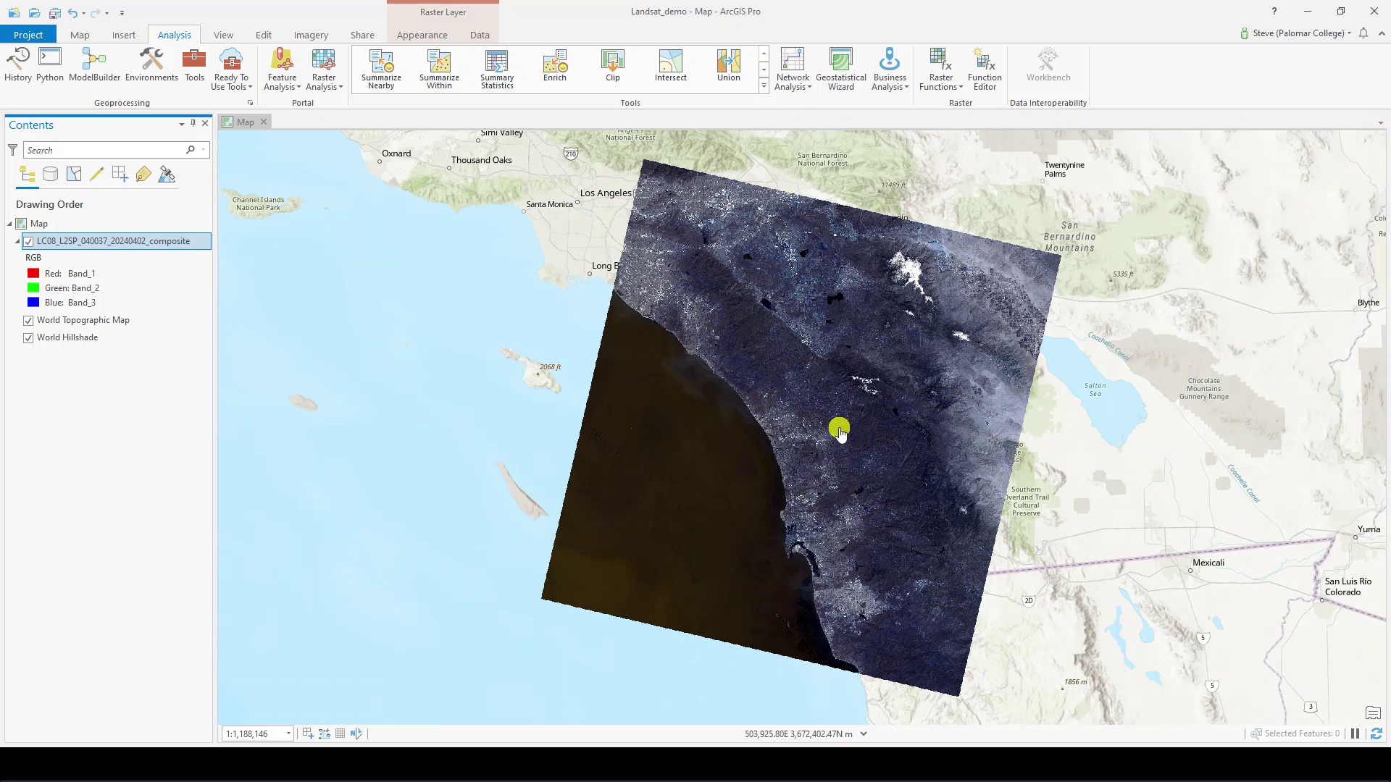
scroll(829, 437, up, 1)
scroll(830, 437, up, 1)
scroll(749, 442, up, 3)
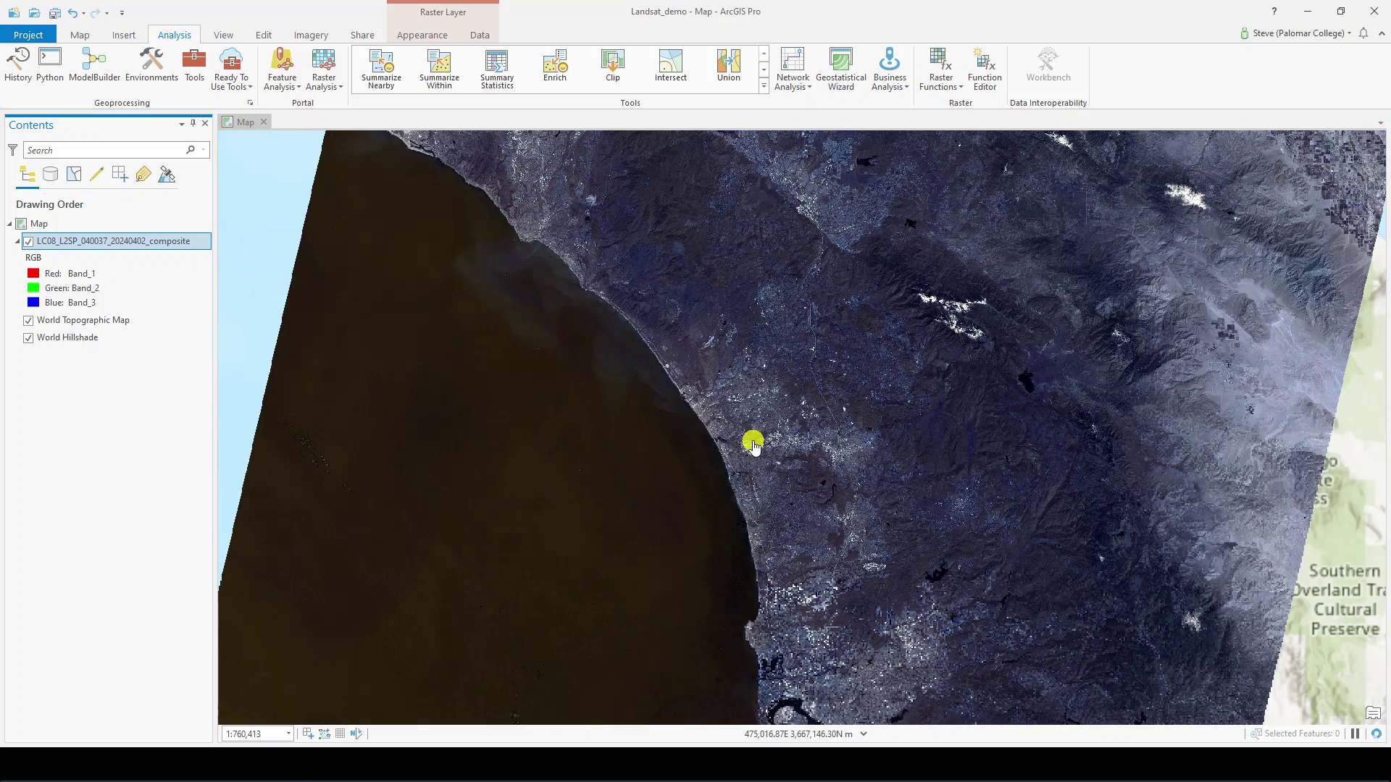
scroll(752, 443, up, 2)
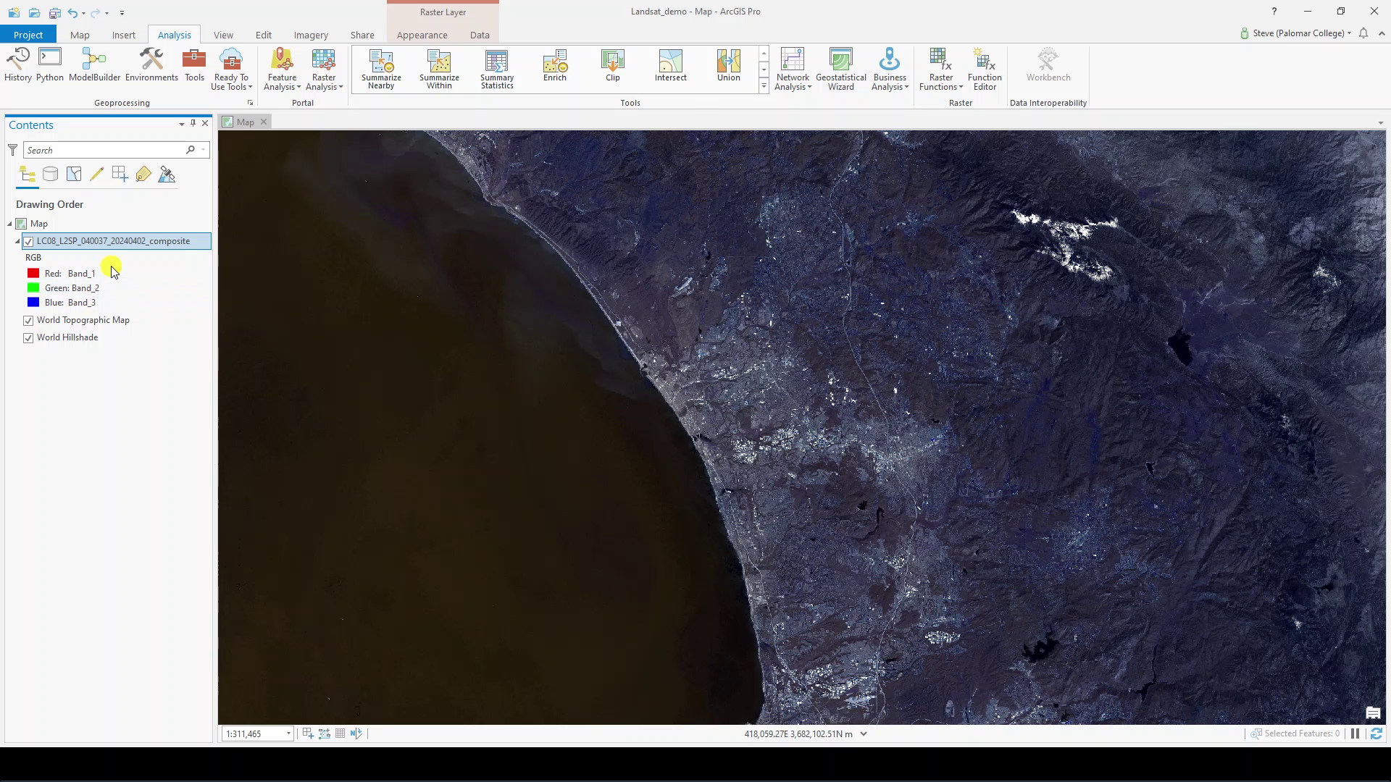
click(416, 37)
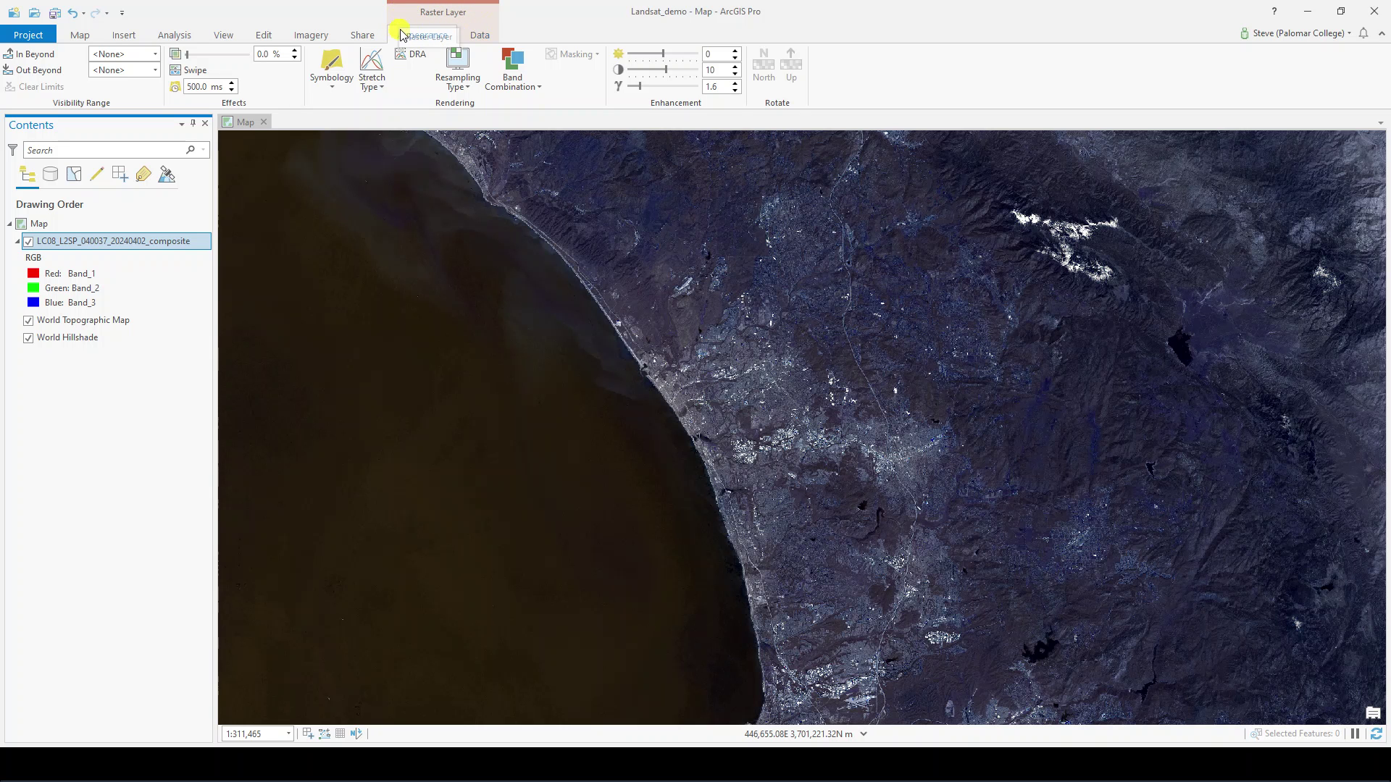
Step: Open the Band Combination dropdown and pick Custom
click(526, 88)
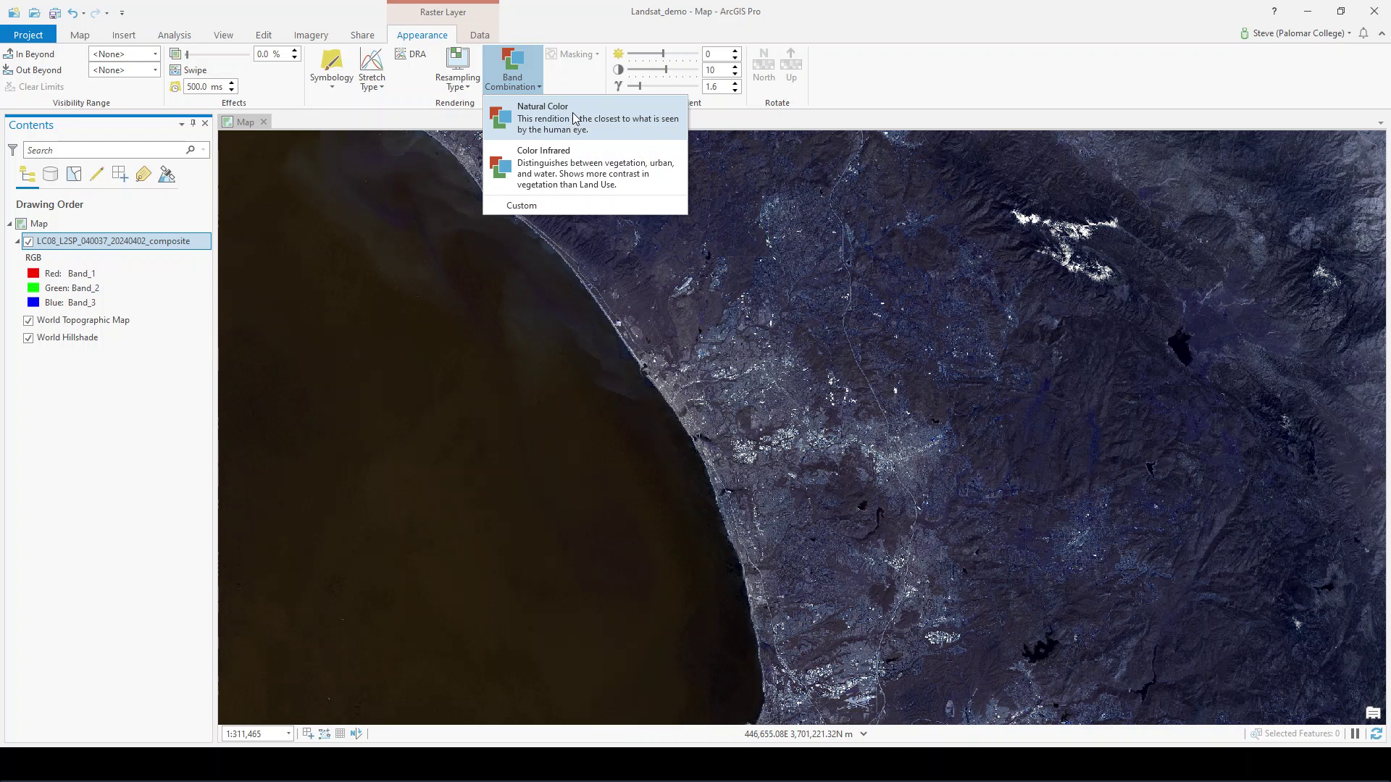
click(541, 205)
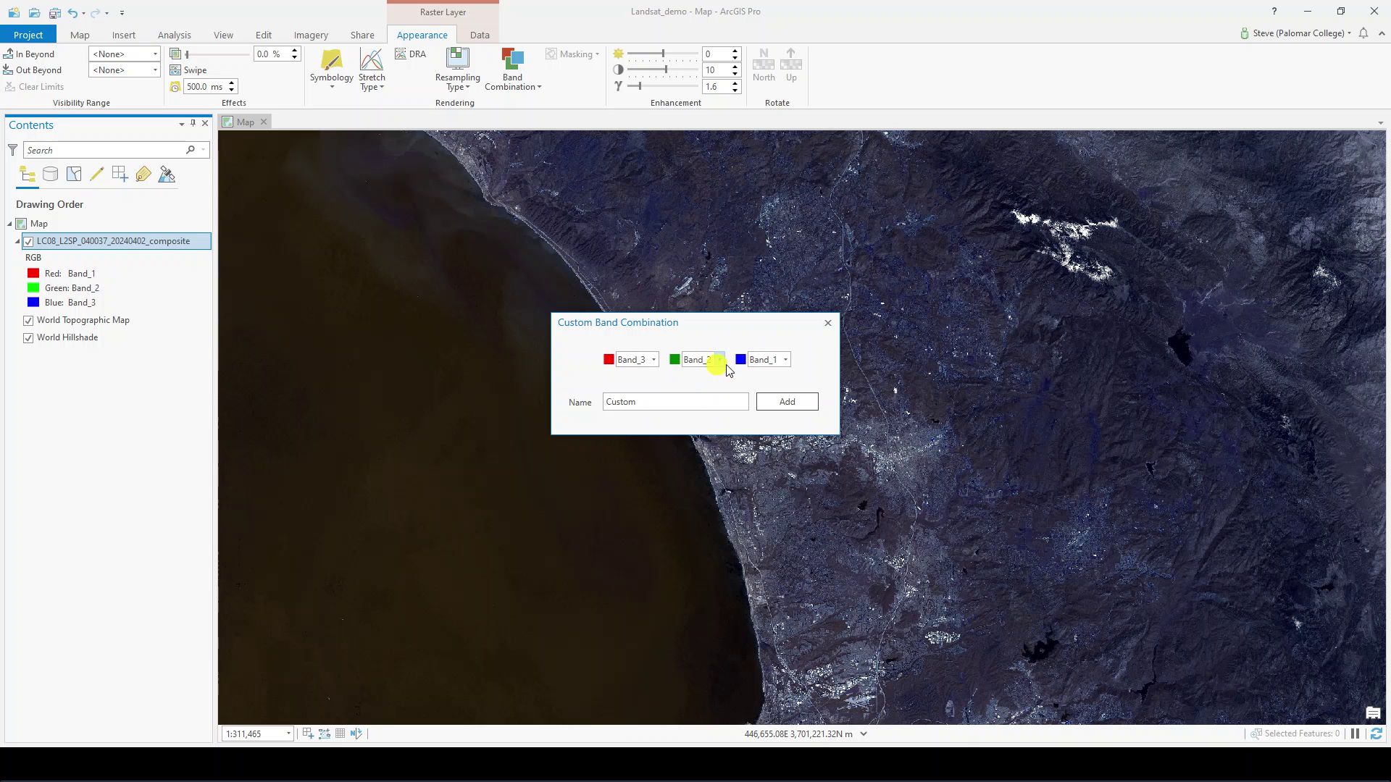
Step: Map Band_4, Band_3, Band_2 to red, green, blue and add it as 'Natural Color (Landsat 8)'
click(658, 366)
click(639, 421)
click(718, 360)
click(699, 405)
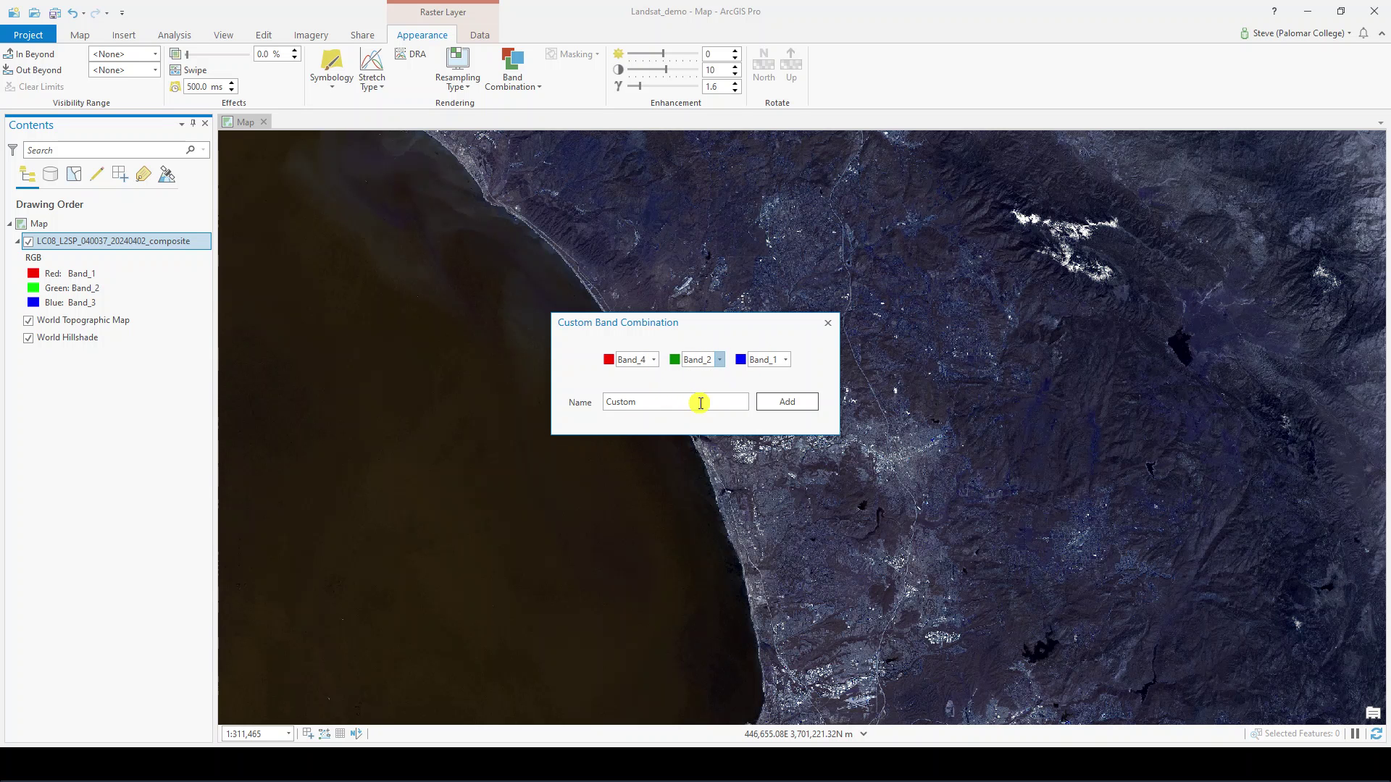
click(770, 367)
click(776, 391)
click(700, 399)
drag(698, 401, 561, 400)
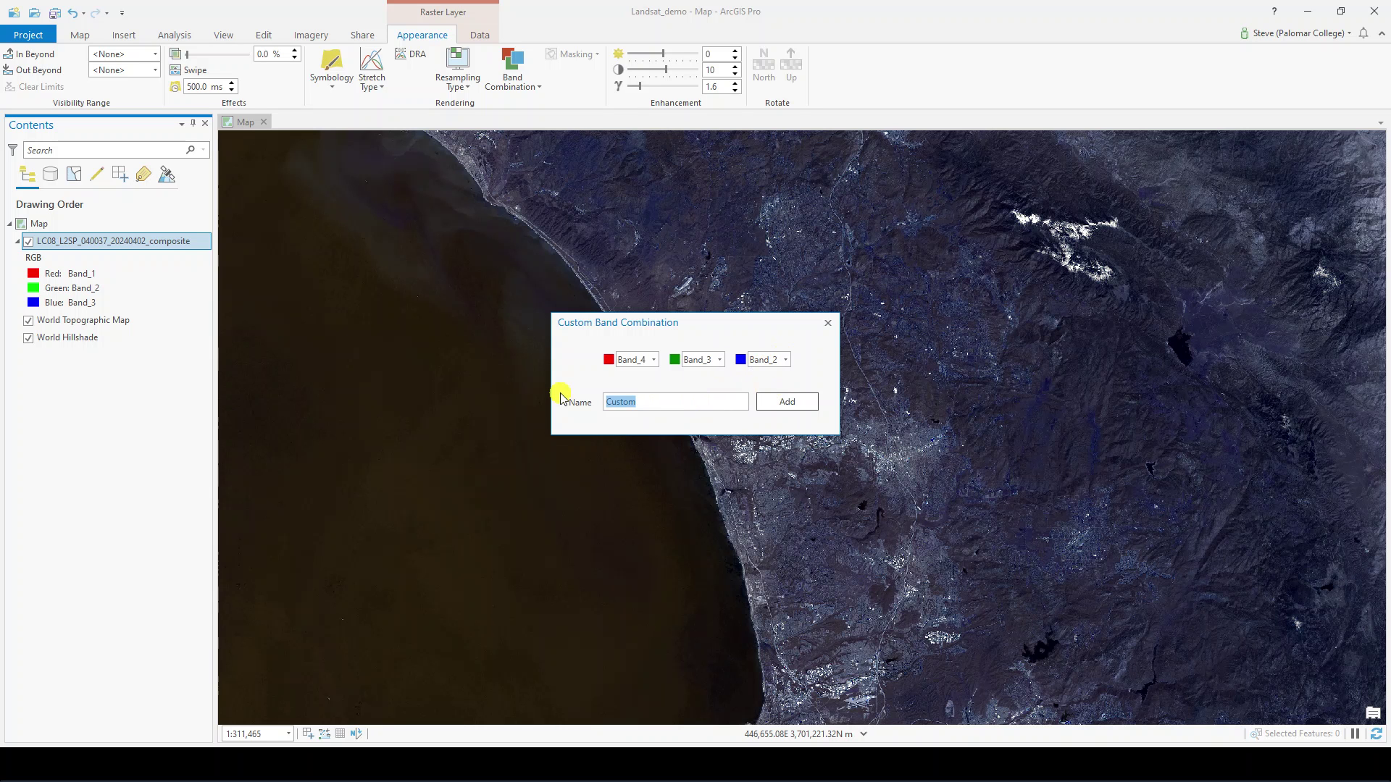
text(Natural Color (Landsat 8)
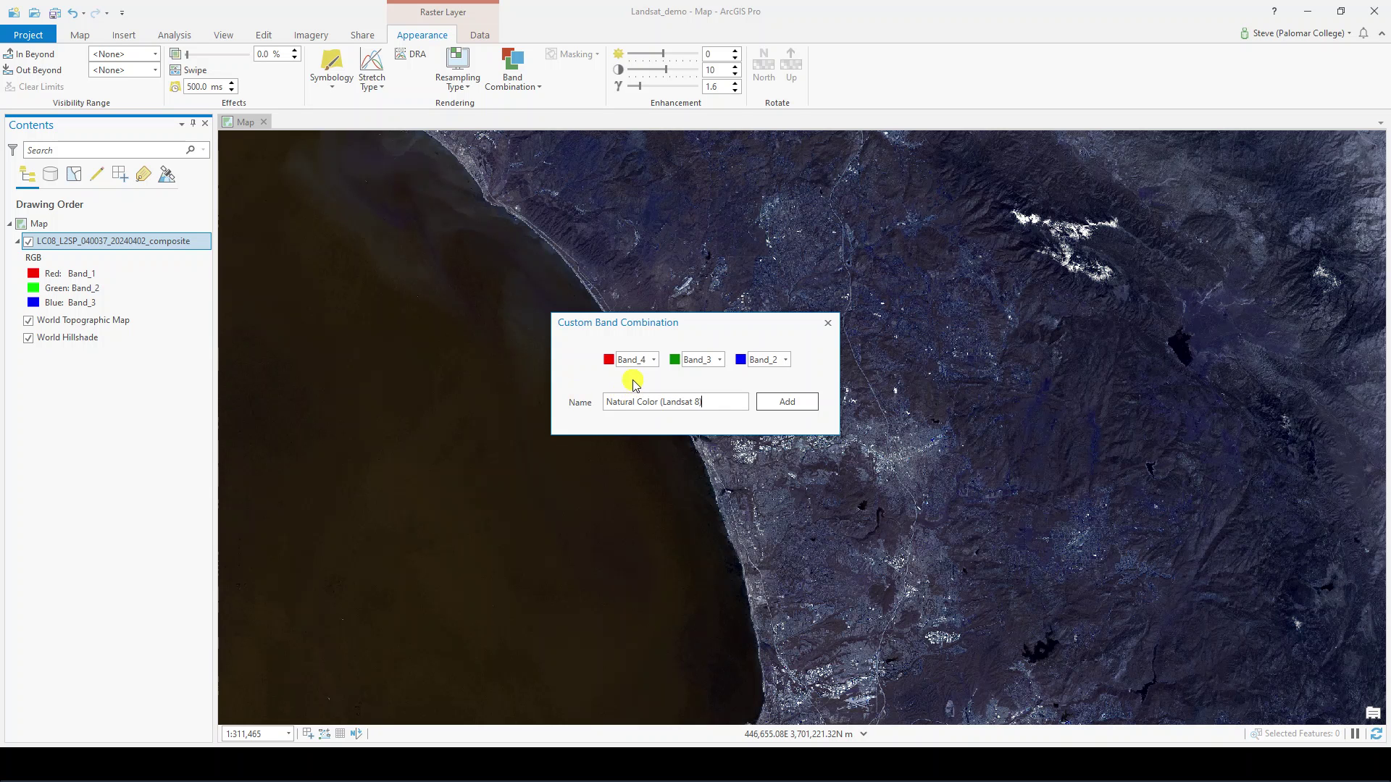
click(782, 402)
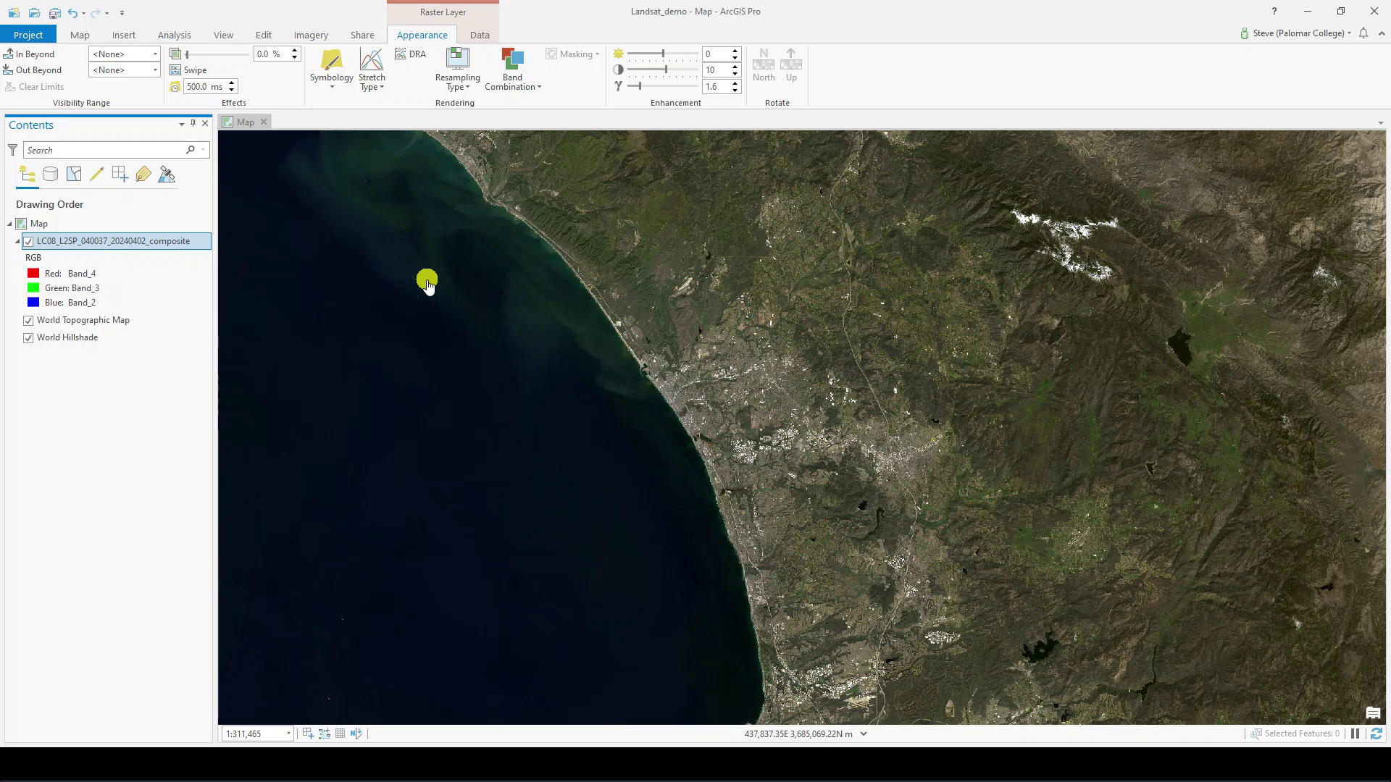
scroll(545, 347, up, 1)
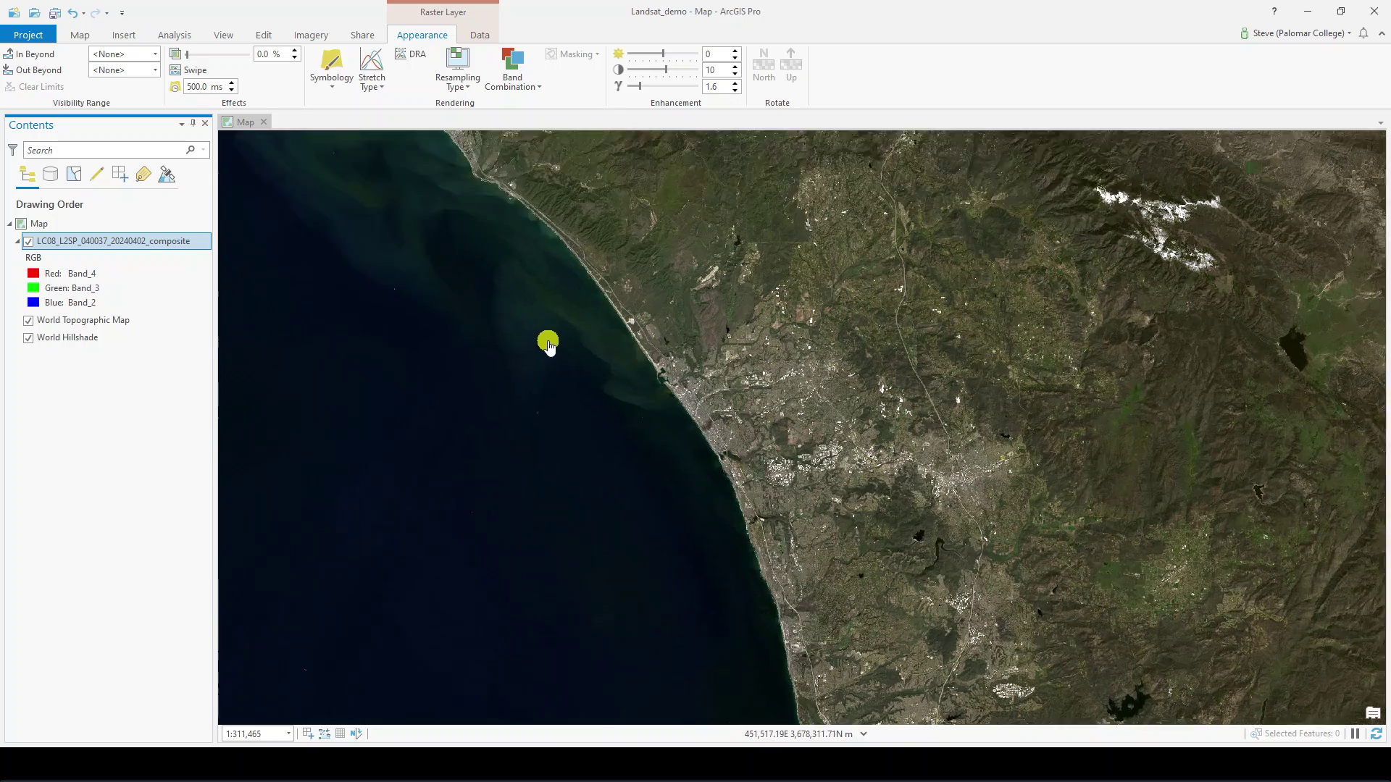
scroll(805, 441, up, 1)
scroll(807, 442, up, 1)
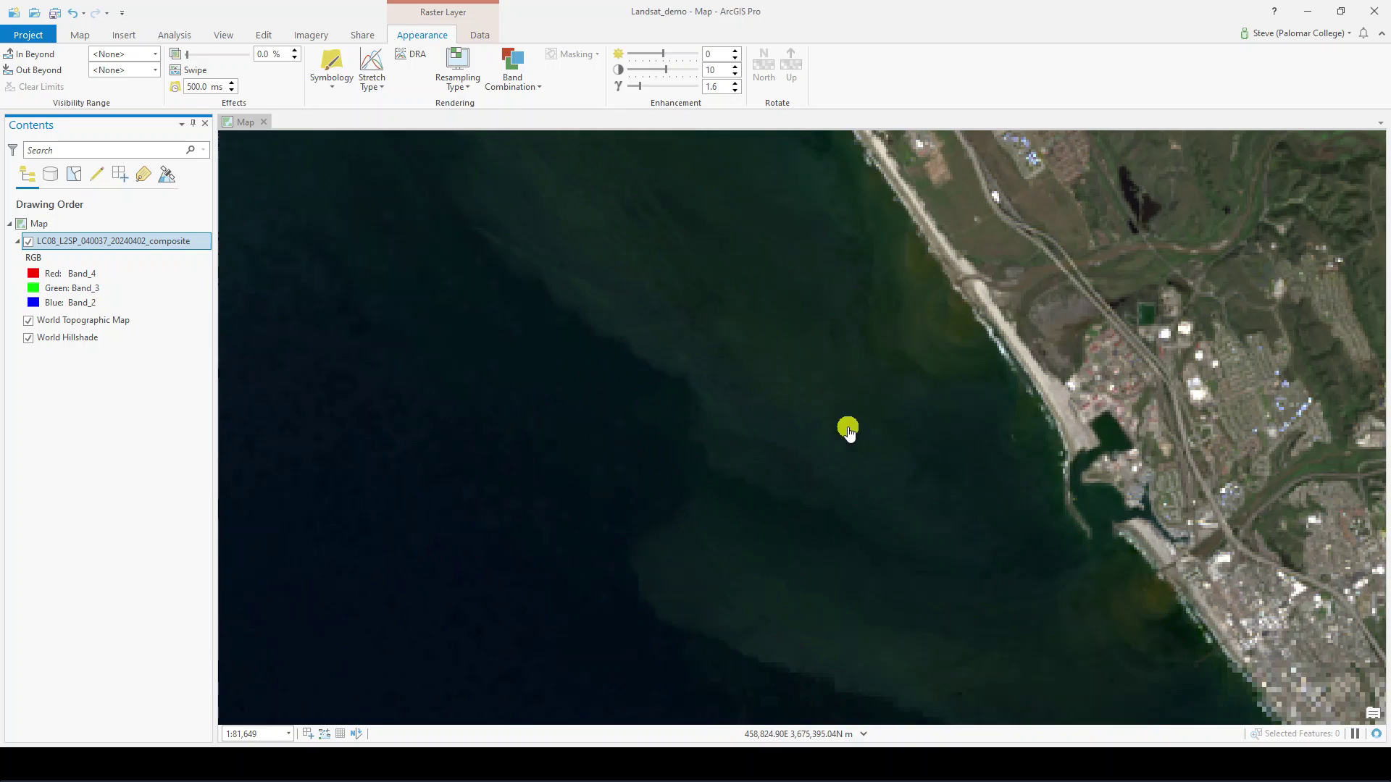
Step: Check the red, green and blue band legend entries and pan to fit the whole Landsat scene
drag(937, 450, 772, 329)
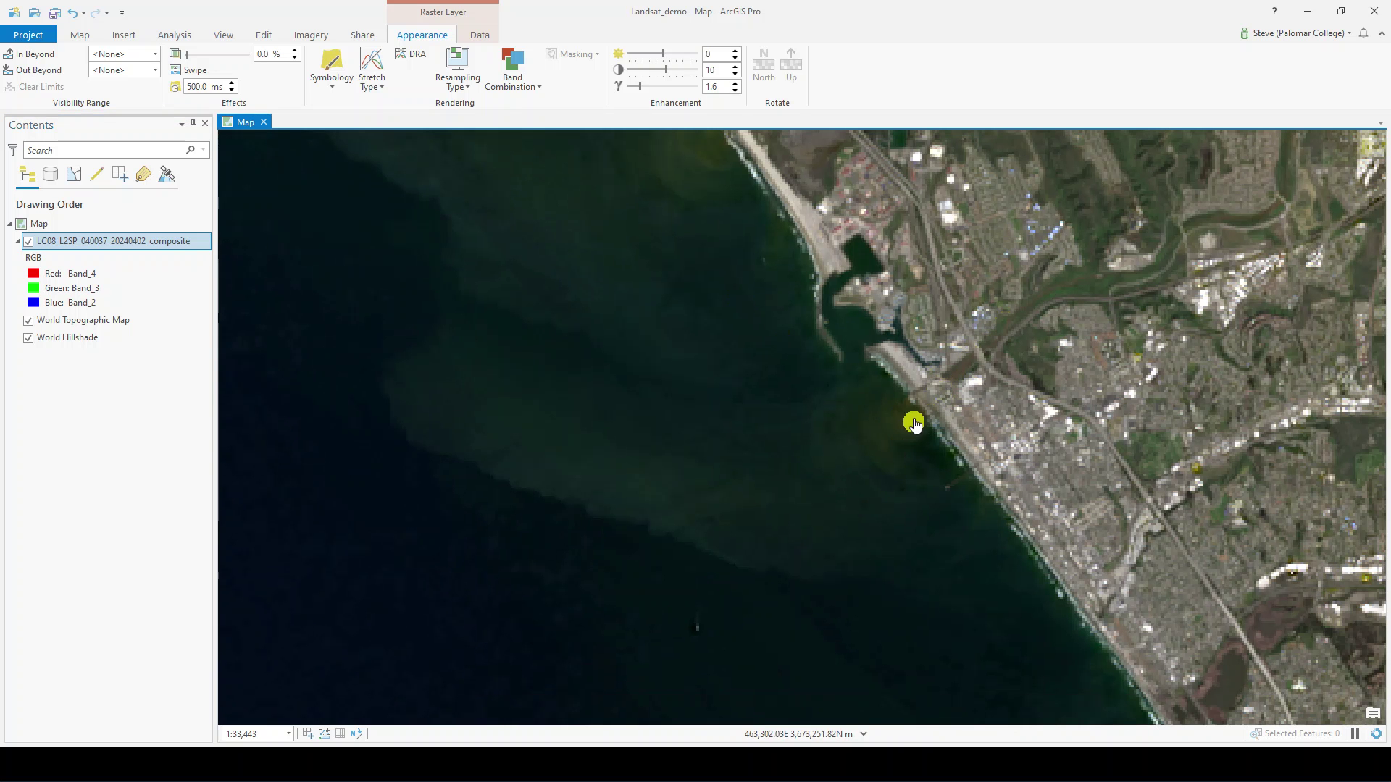
scroll(984, 376, down, 1)
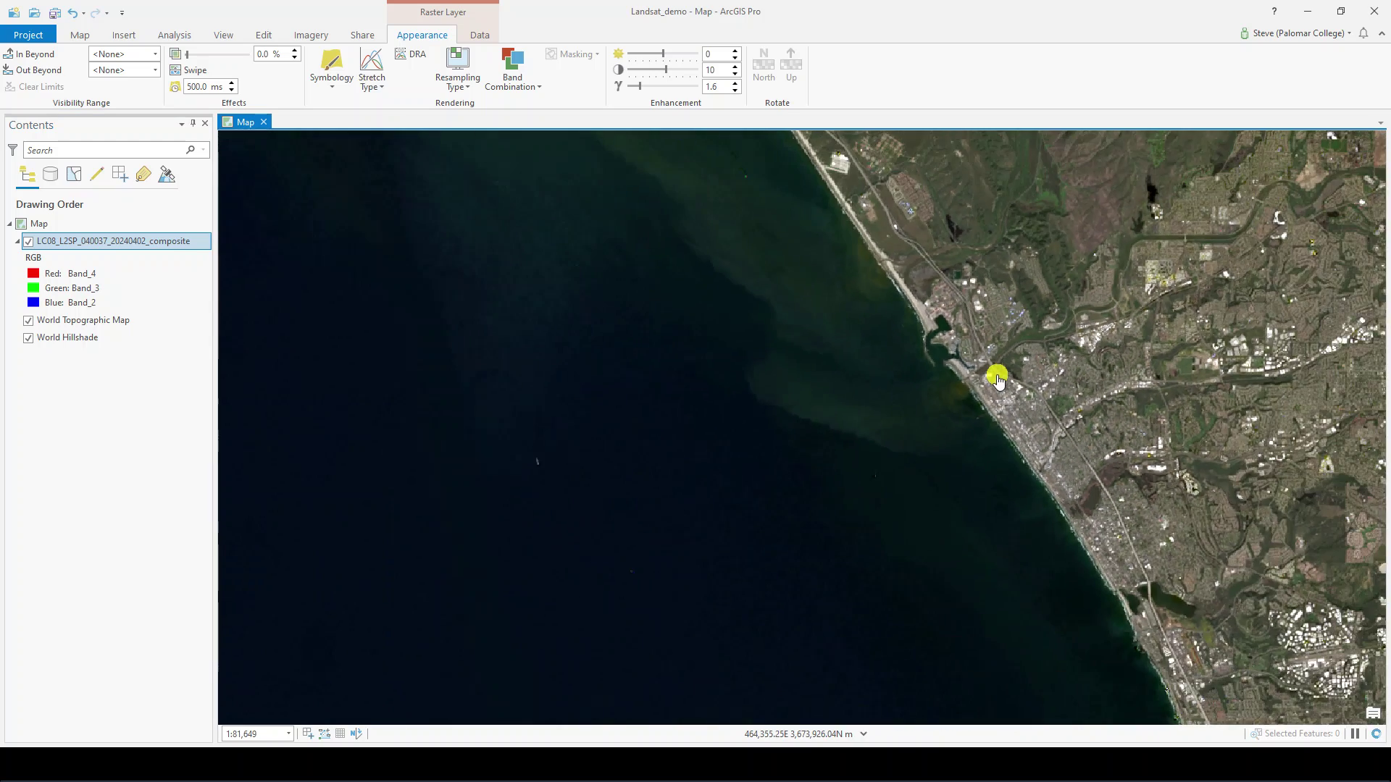
scroll(995, 375, down, 1)
scroll(998, 374, down, 1)
scroll(1010, 358, down, 1)
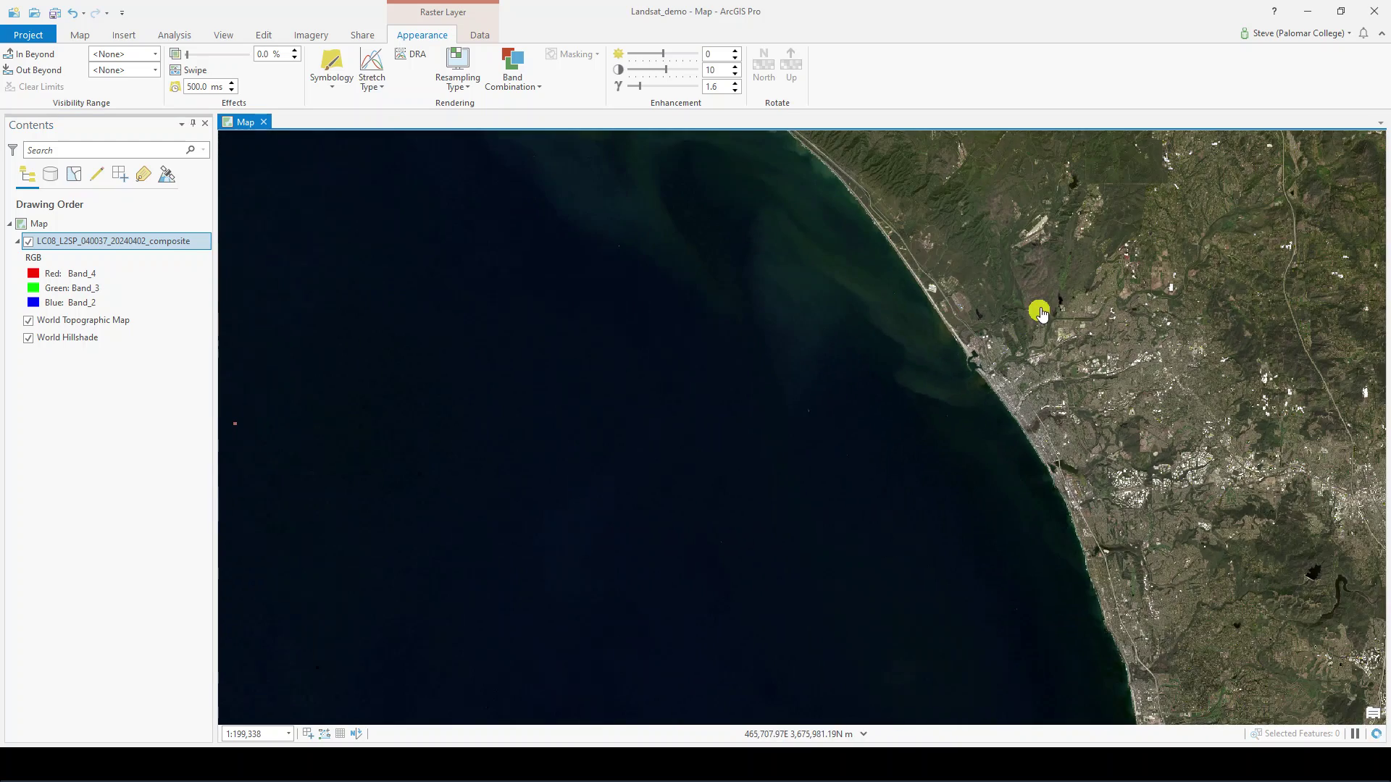
drag(1130, 223, 839, 449)
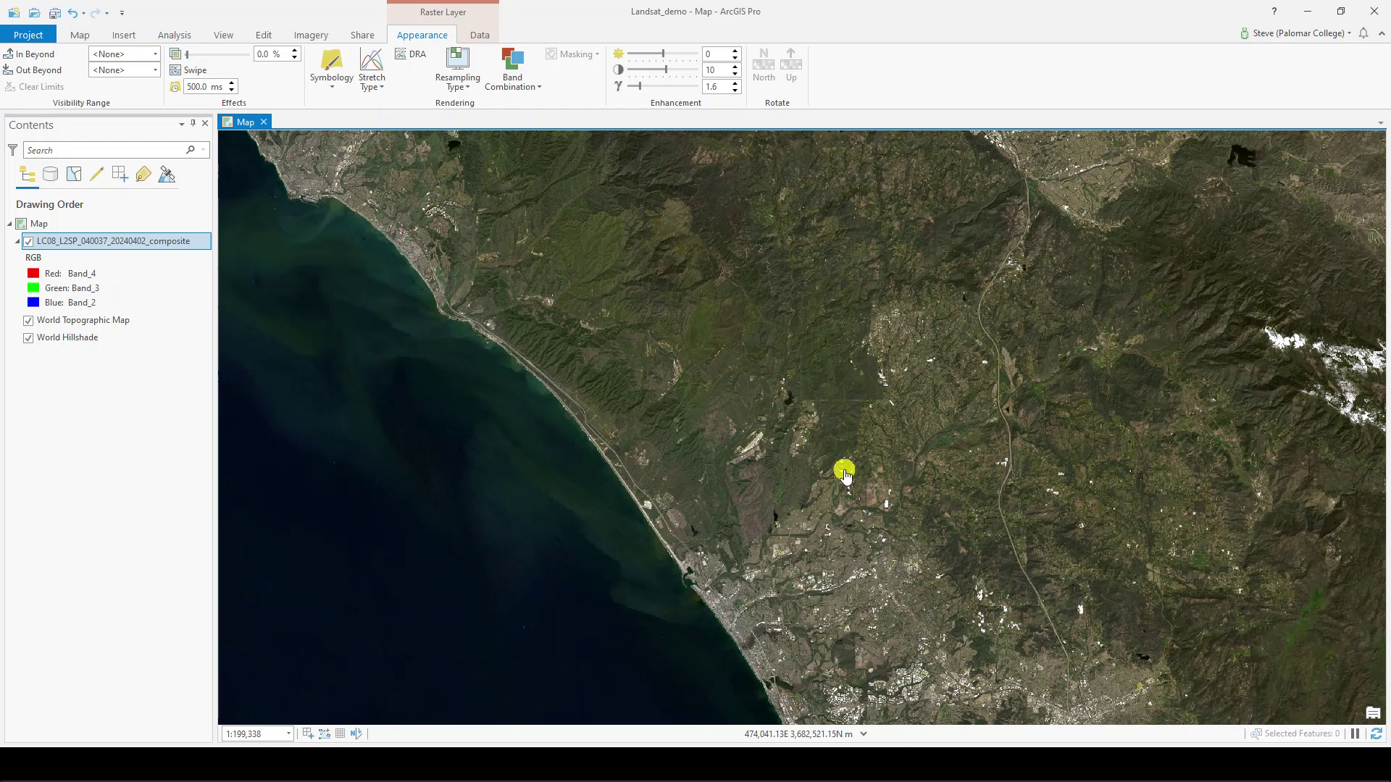
scroll(848, 473, down, 1)
click(95, 272)
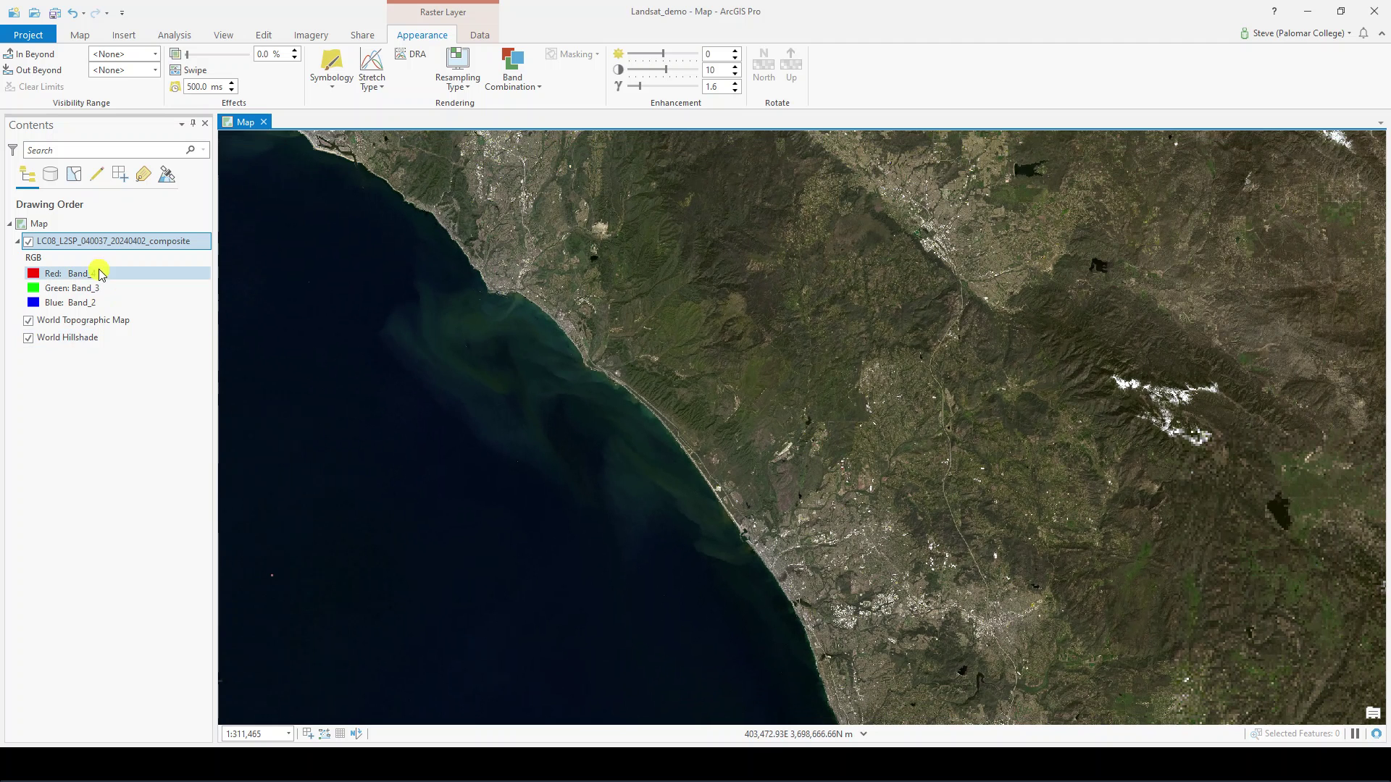
click(90, 290)
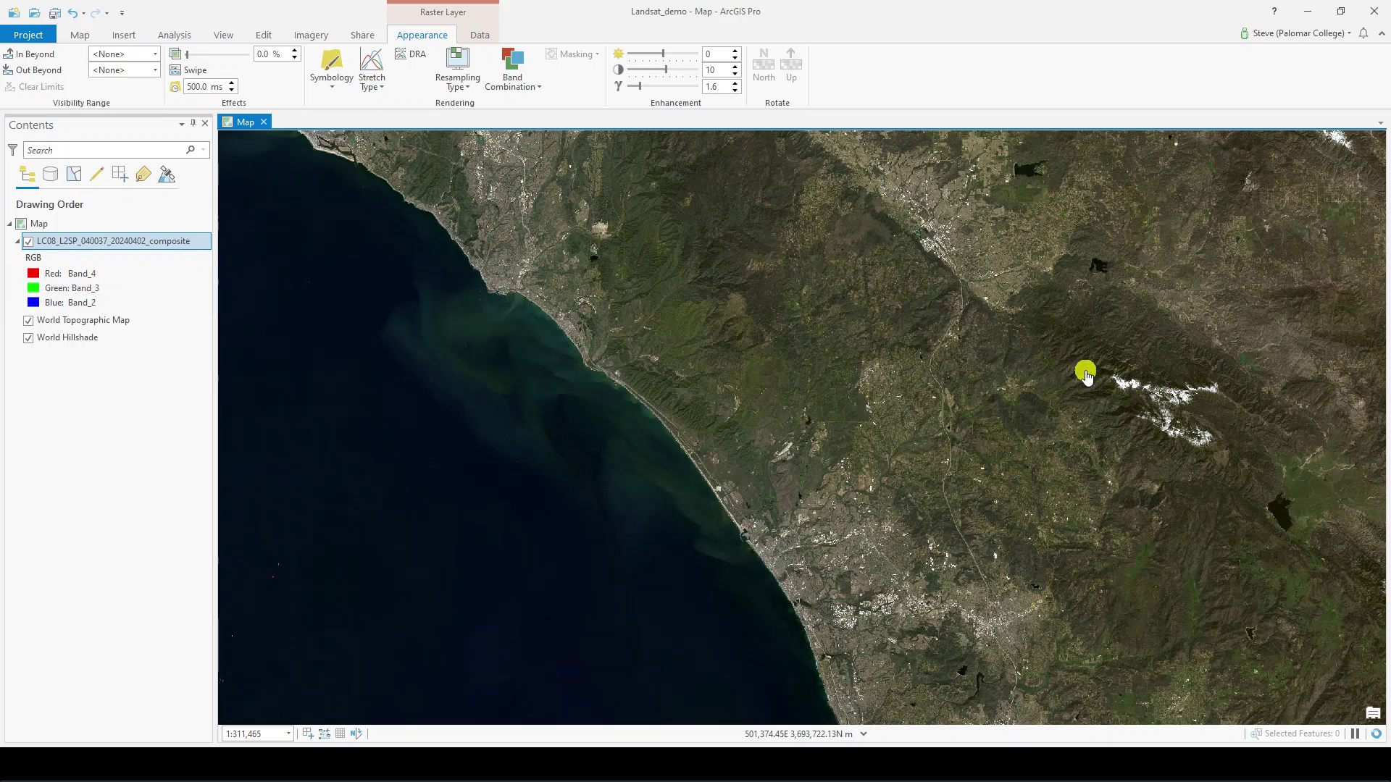
scroll(1088, 375, down, 2)
scroll(1119, 369, down, 1)
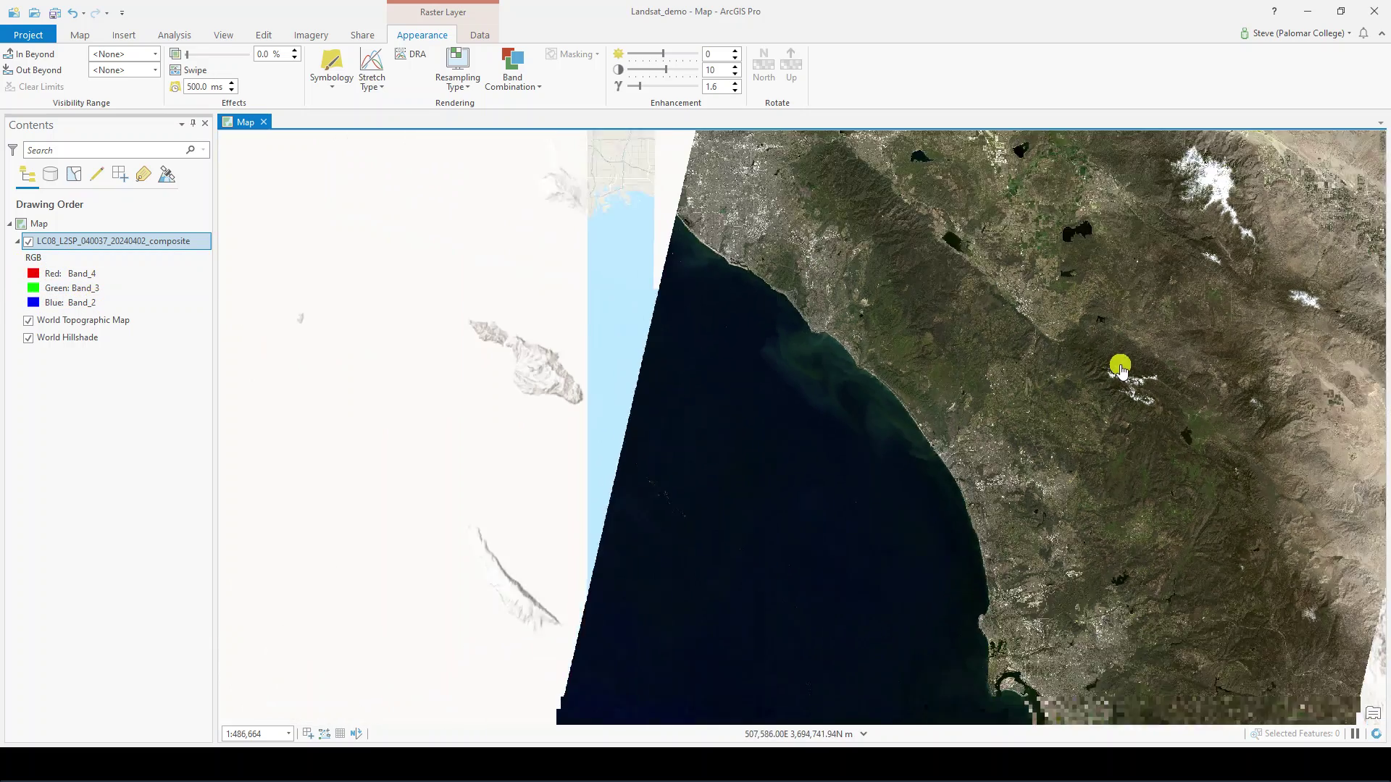
drag(1081, 366, 810, 377)
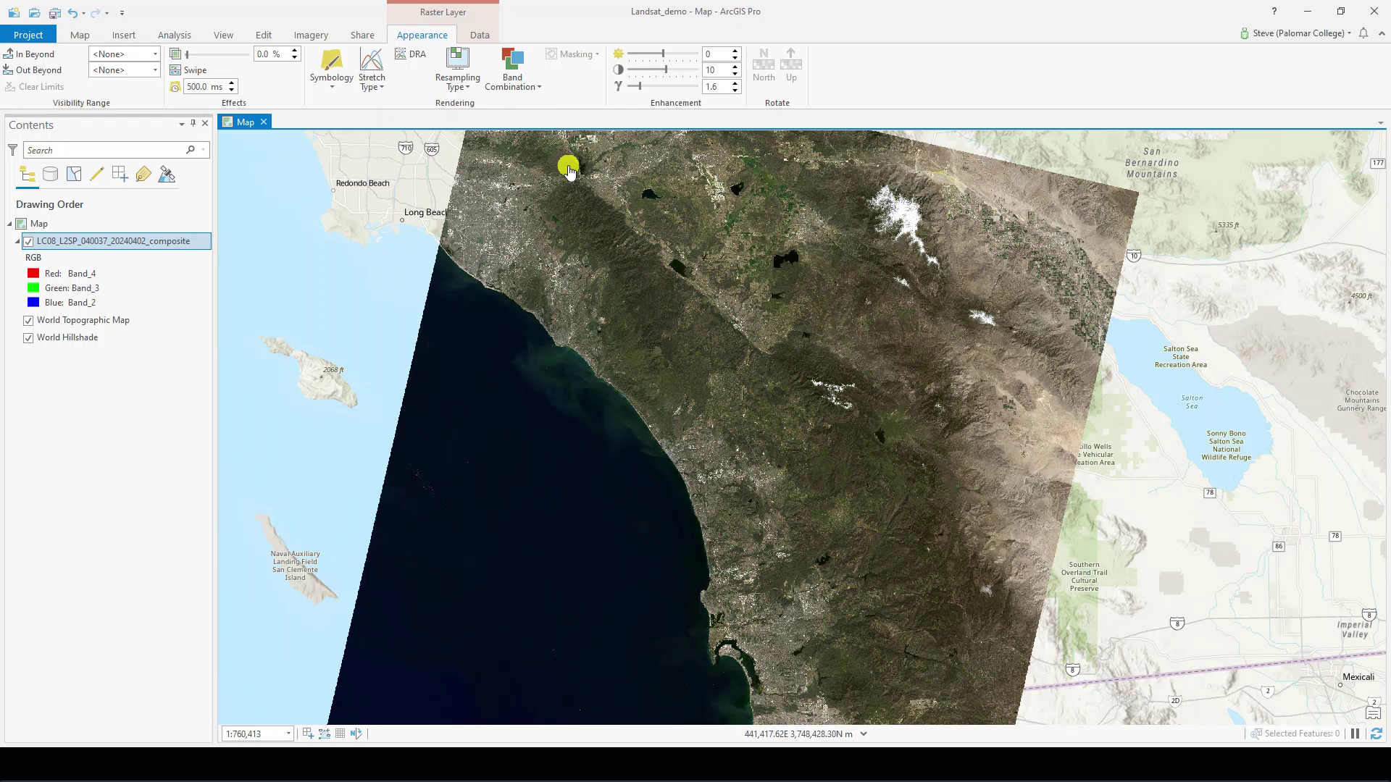
click(529, 84)
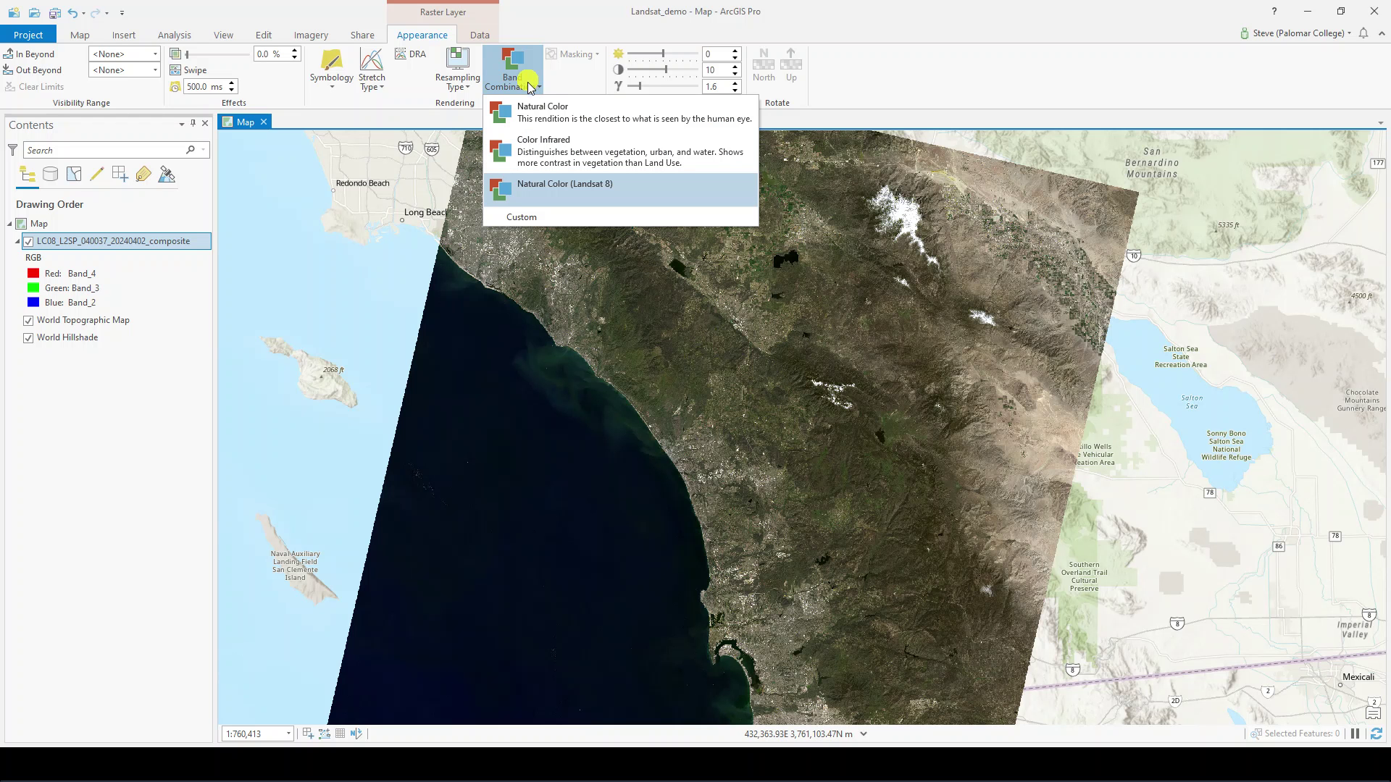
Step: Create a custom combination of red Band_7, green Band_6, blue Band_4, named 'SWIR - False Color (Landsat 8)'
click(527, 218)
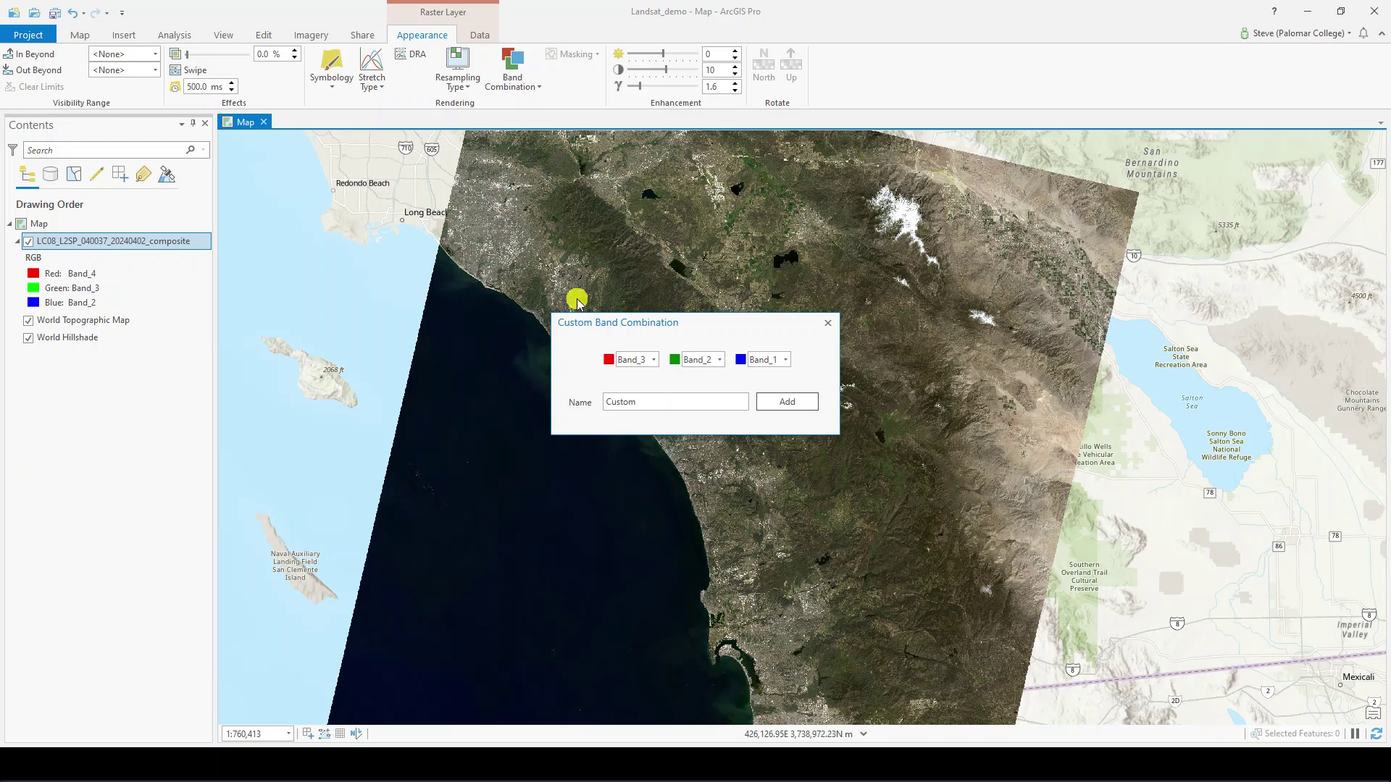
click(657, 365)
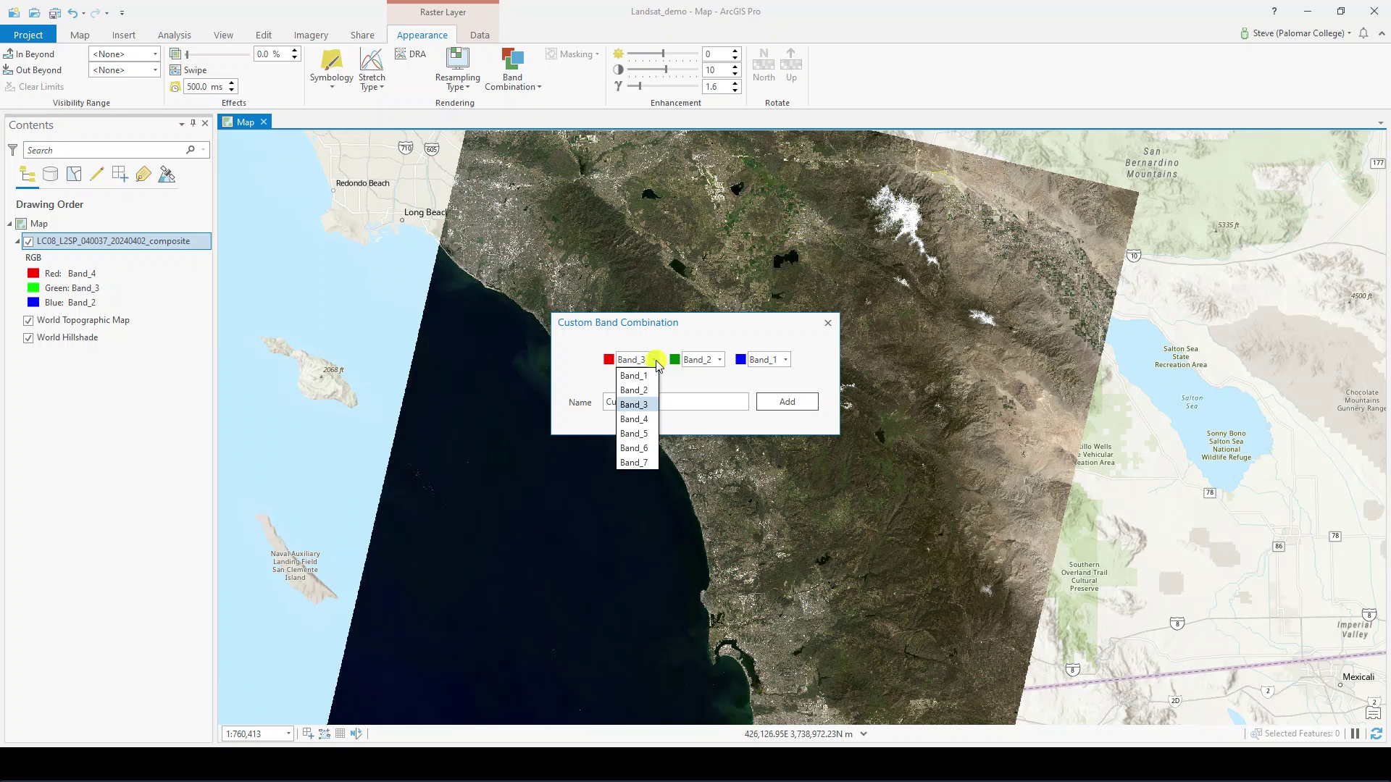
click(637, 462)
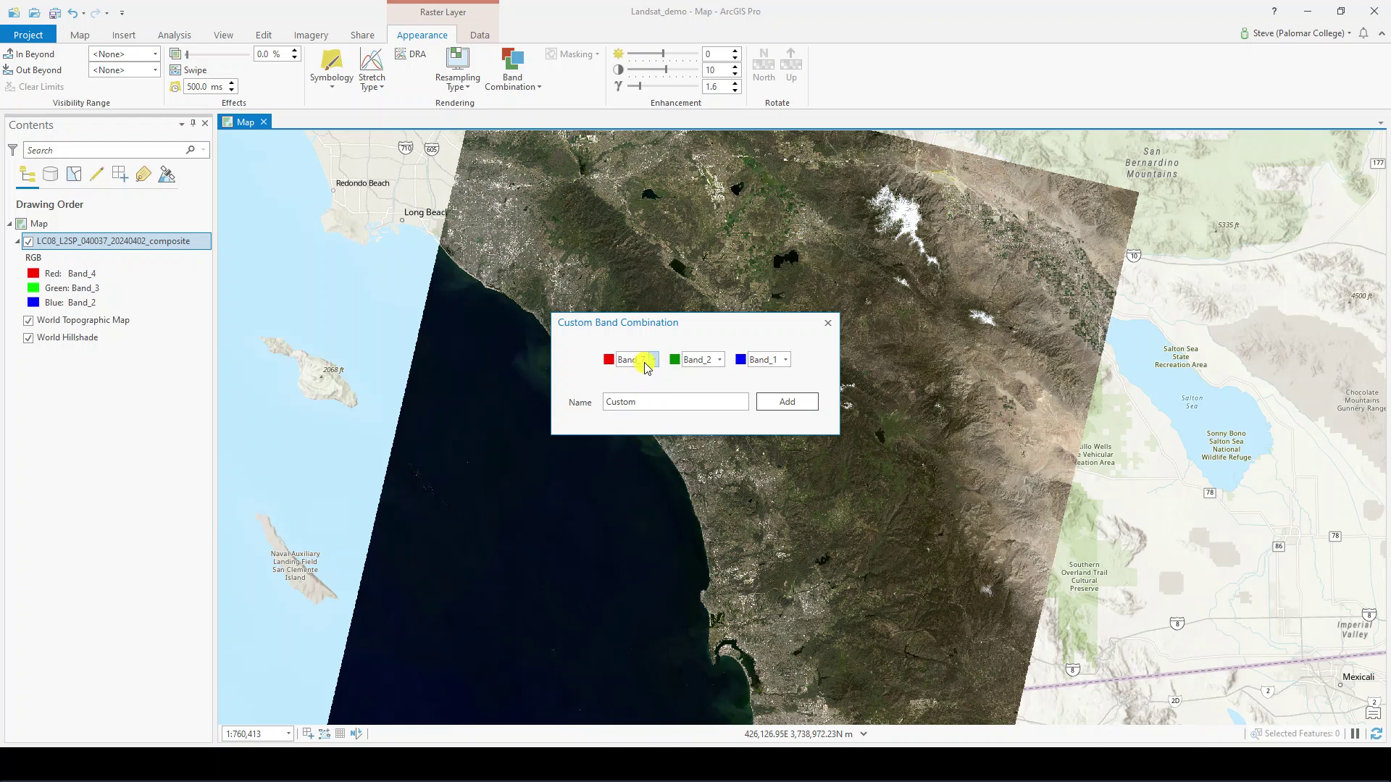
click(699, 368)
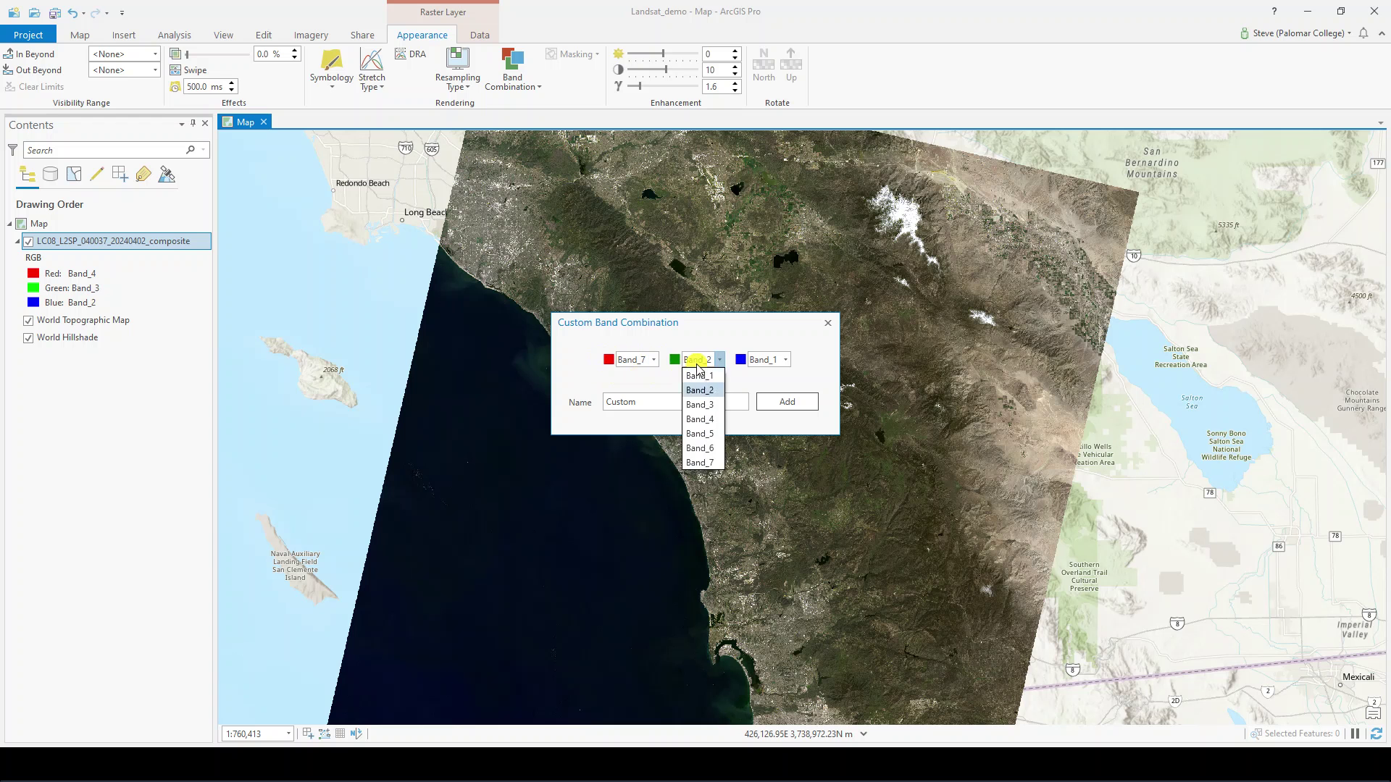
click(701, 448)
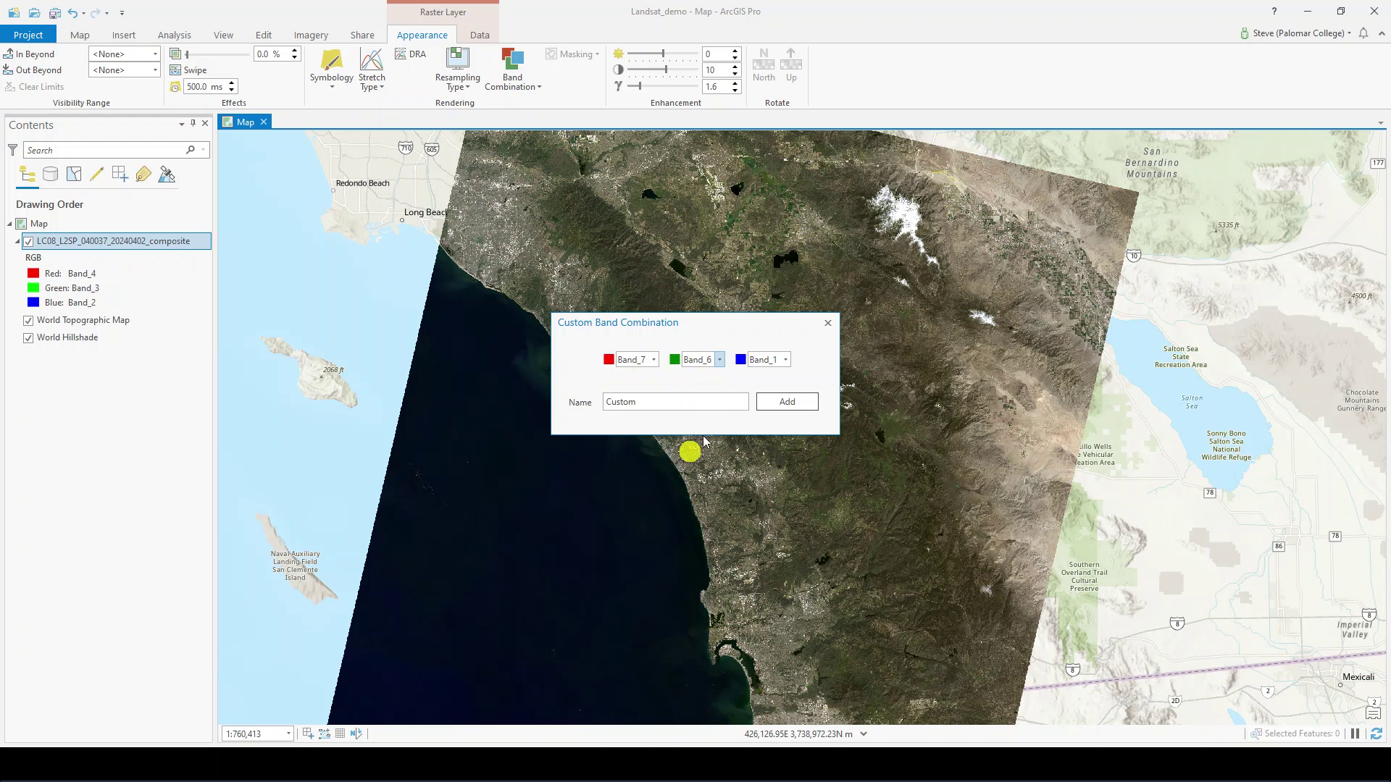
click(776, 363)
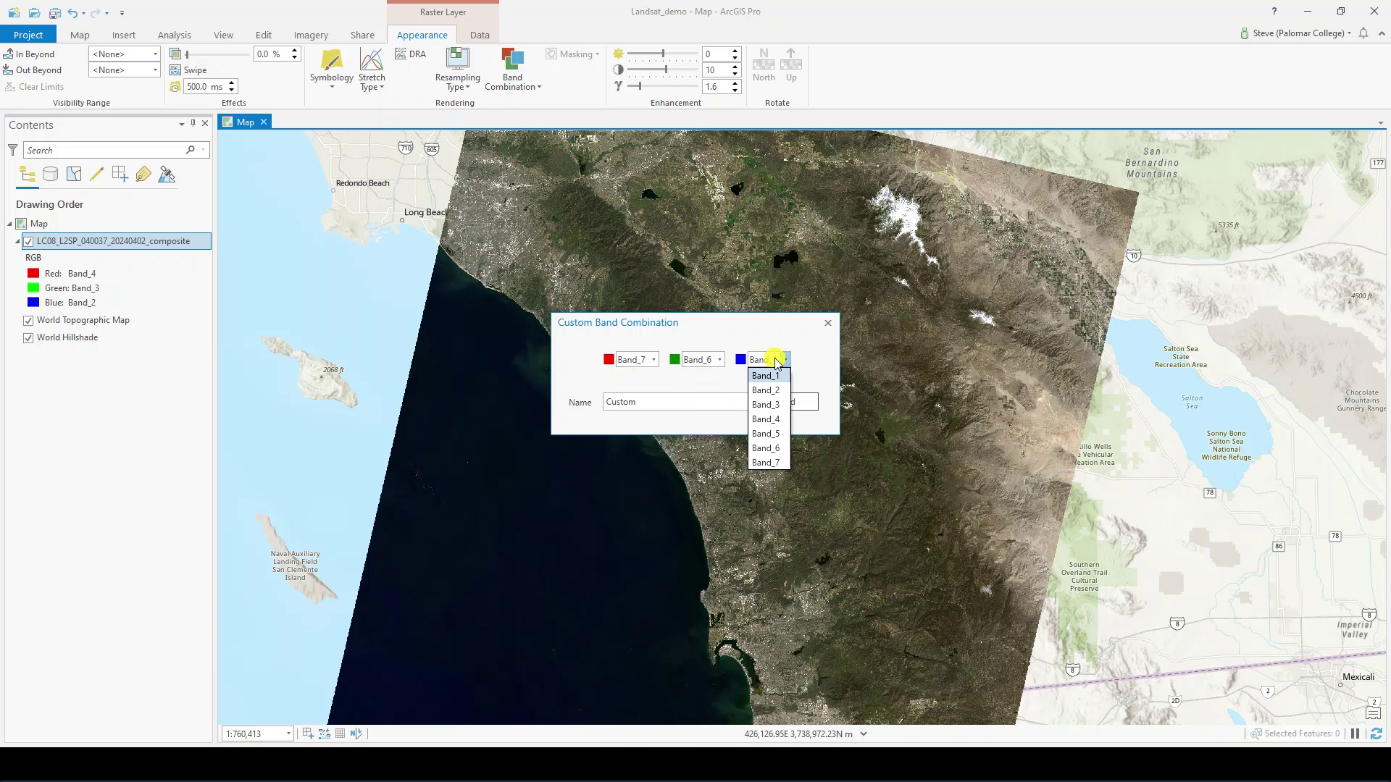
click(767, 420)
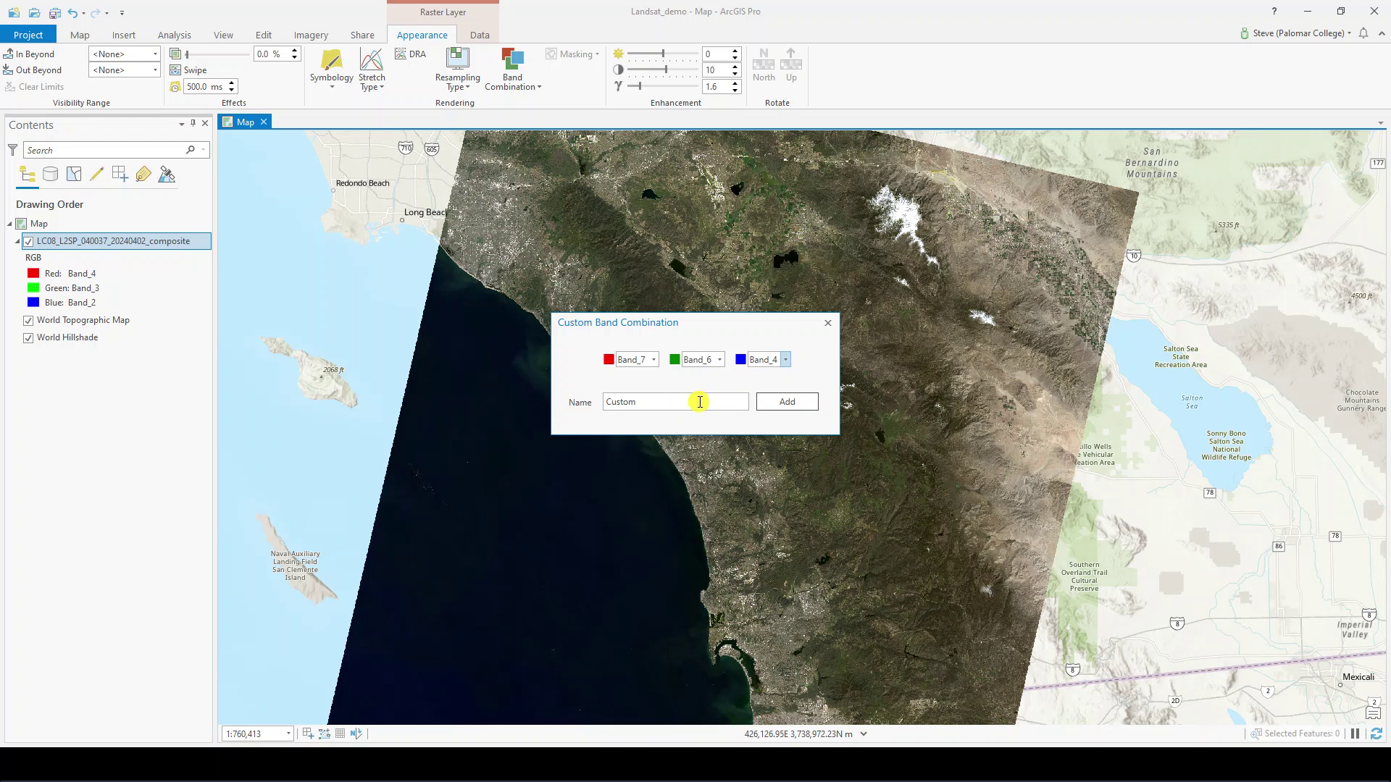
drag(701, 405, 606, 402)
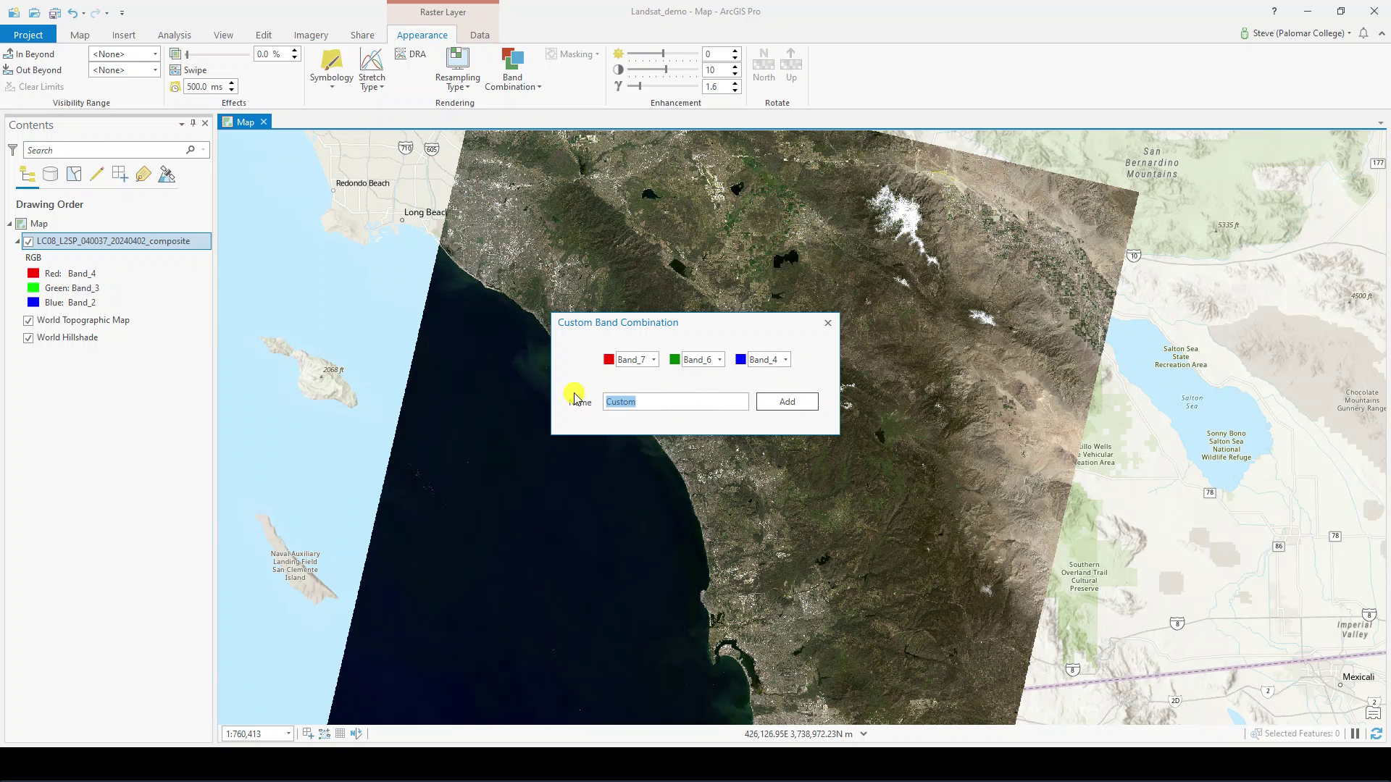
text(SWIR - False Color (Lands)
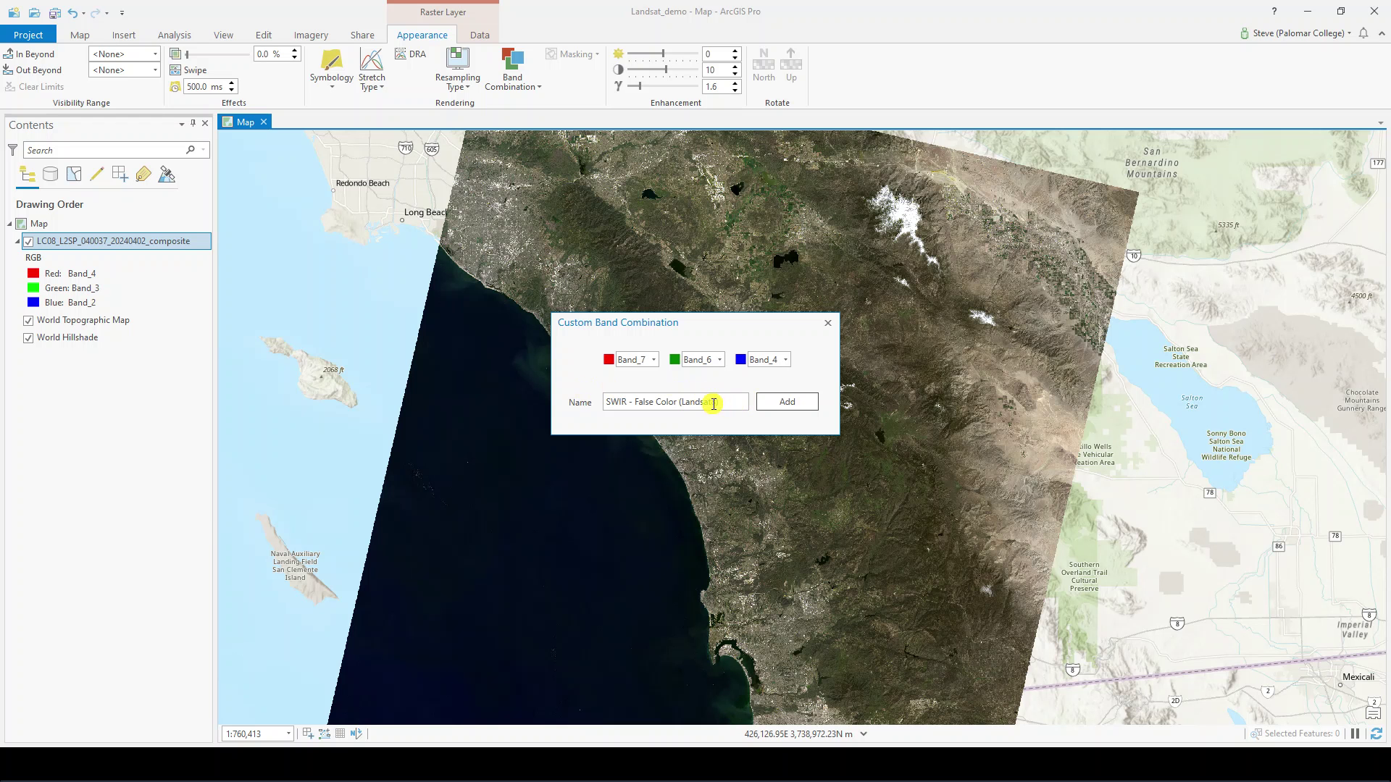
click(714, 402)
Step: Add the custom 7-6-4 band combination so the composite draws in SWIR false color
click(779, 403)
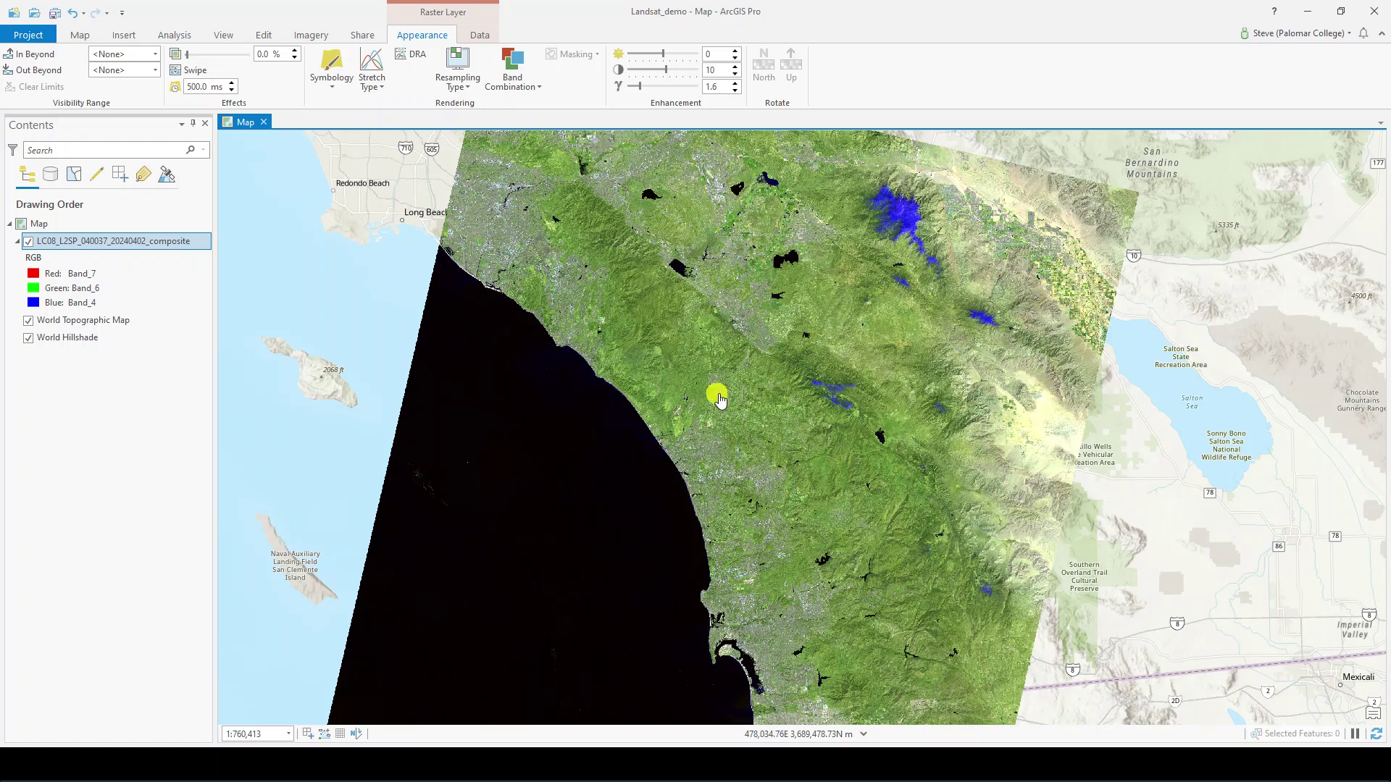
Step: Pan the map to center on the bright blue snow-covered mountain range
drag(754, 367, 675, 506)
scroll(811, 389, up, 1)
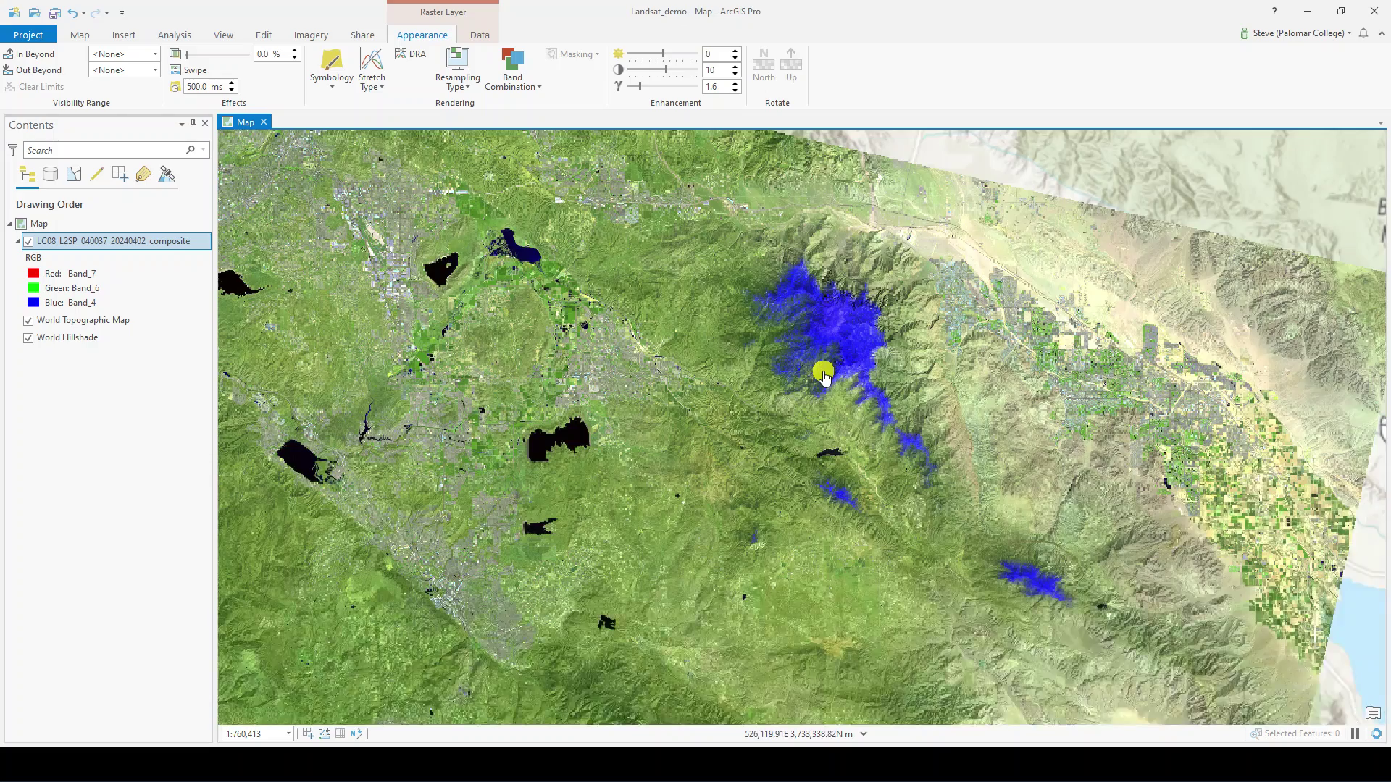
scroll(823, 370, up, 1)
scroll(823, 373, up, 1)
scroll(828, 400, up, 1)
drag(828, 400, 817, 439)
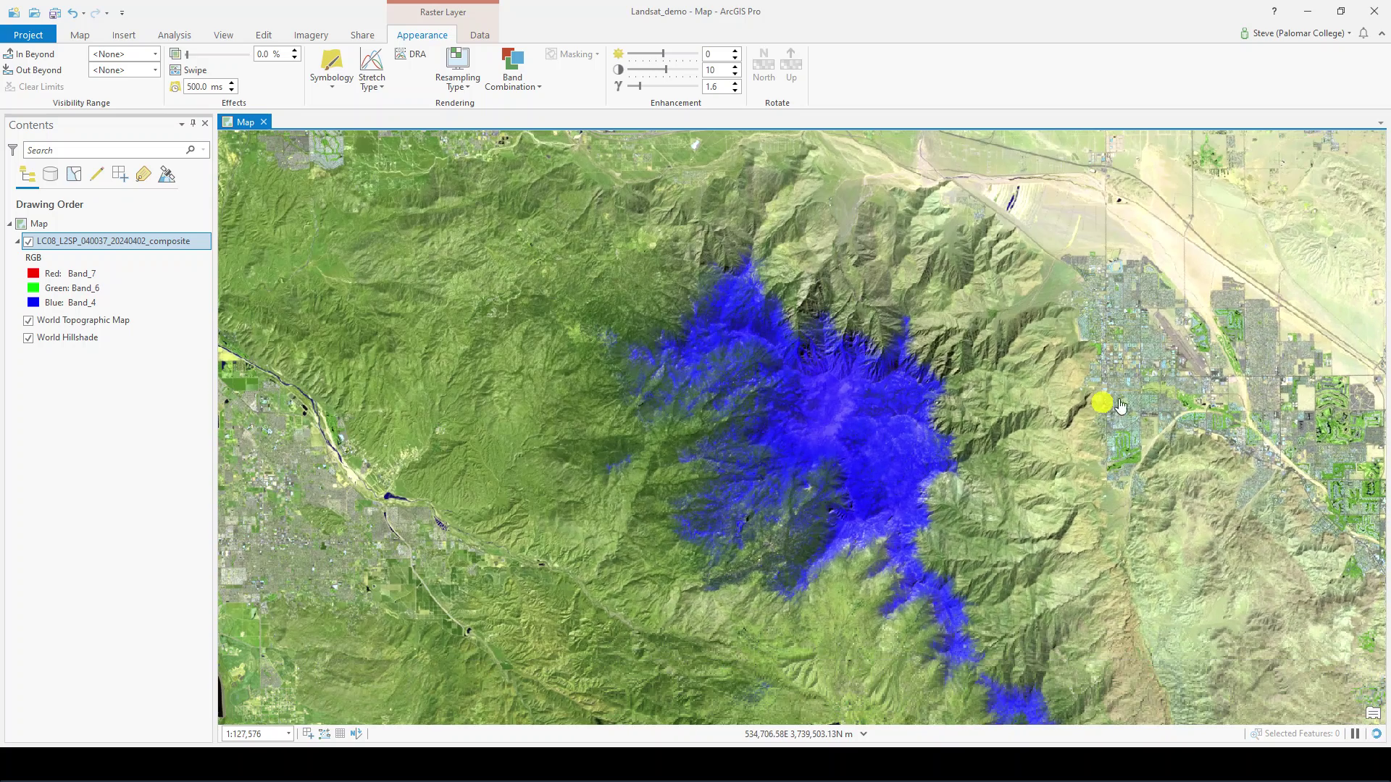
scroll(854, 460, up, 1)
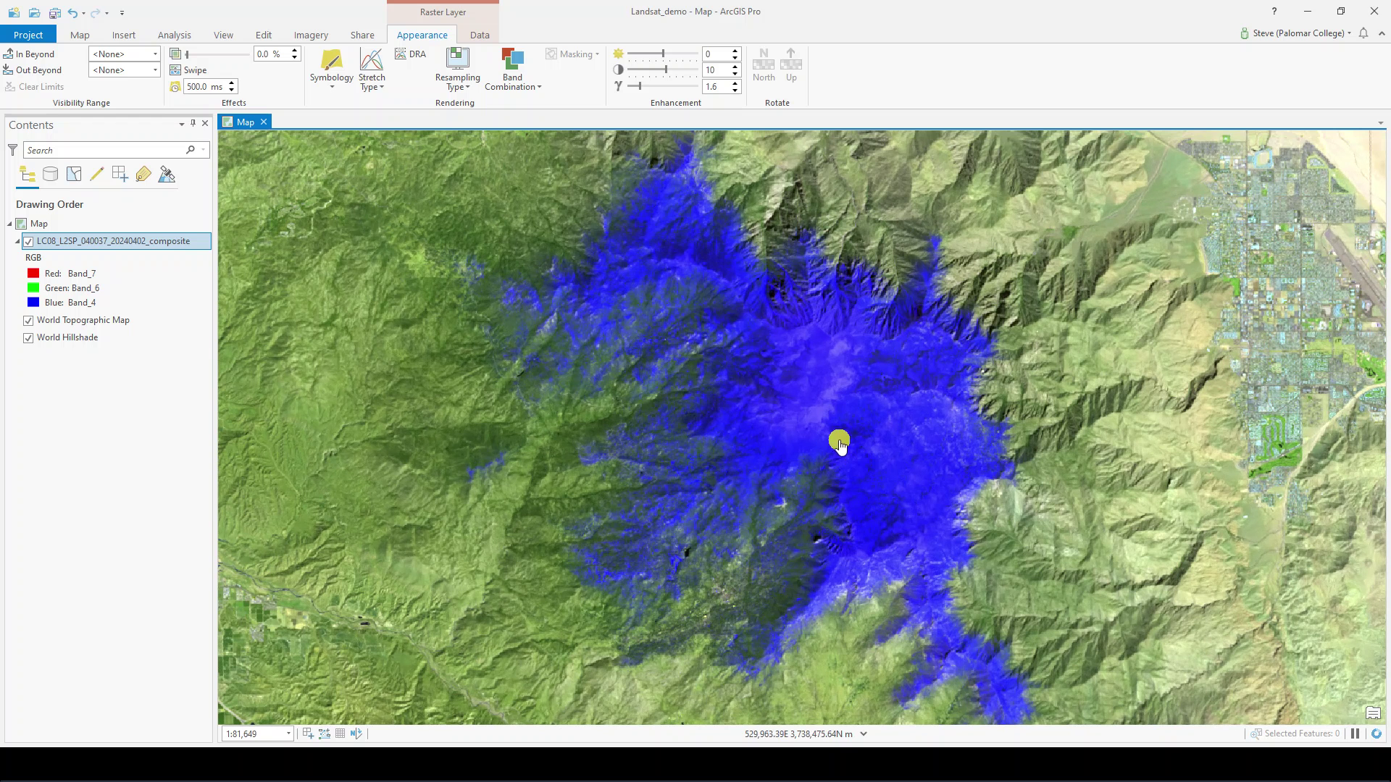